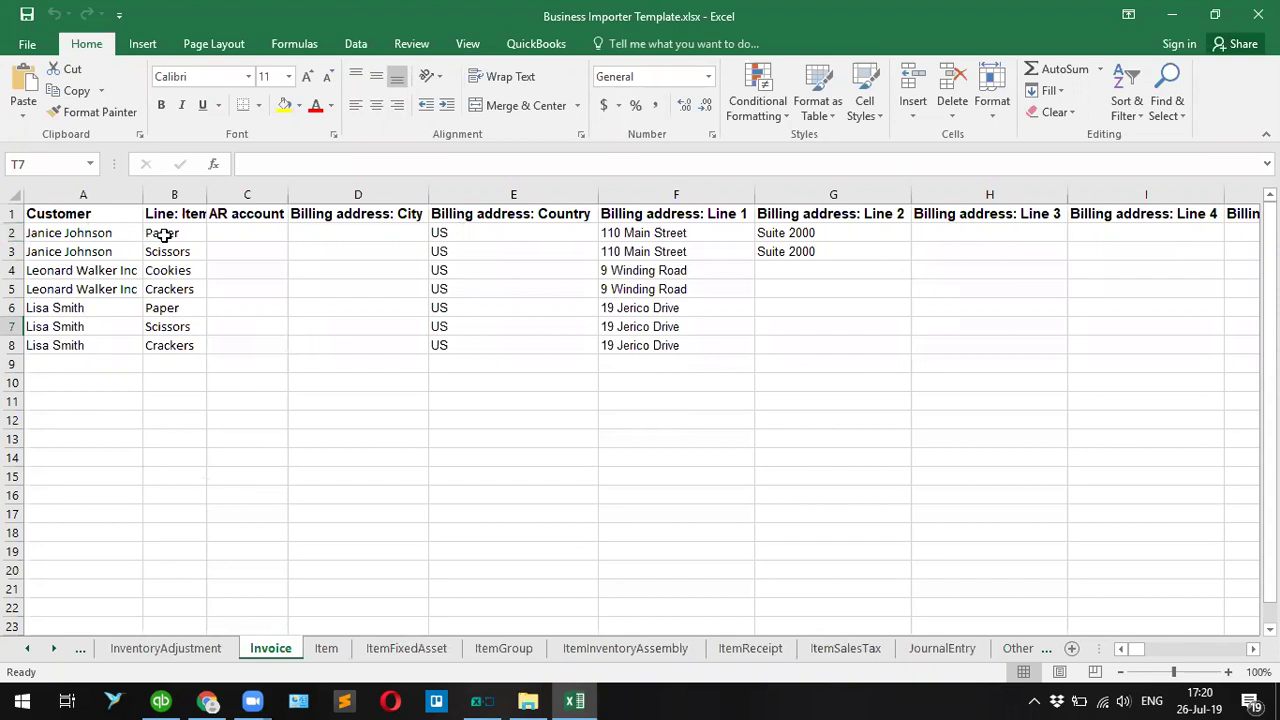
# - Examine the first customer's two item rows on the Invoice sheet and how the Invoice number column groups the rows into invoices
pyautogui.moveTo(12, 233); pyautogui.dragTo(12, 251)
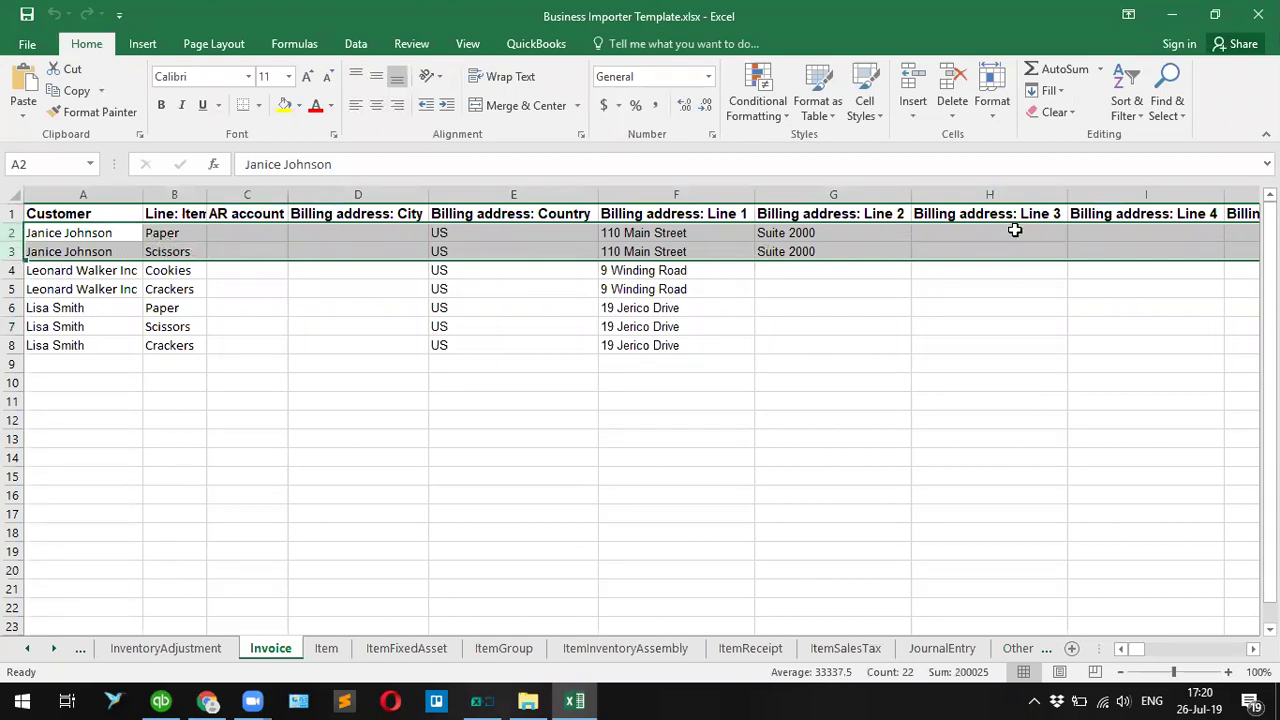
pyautogui.hscroll(6, 1015, 230)
pyautogui.hscroll(9, 1015, 230)
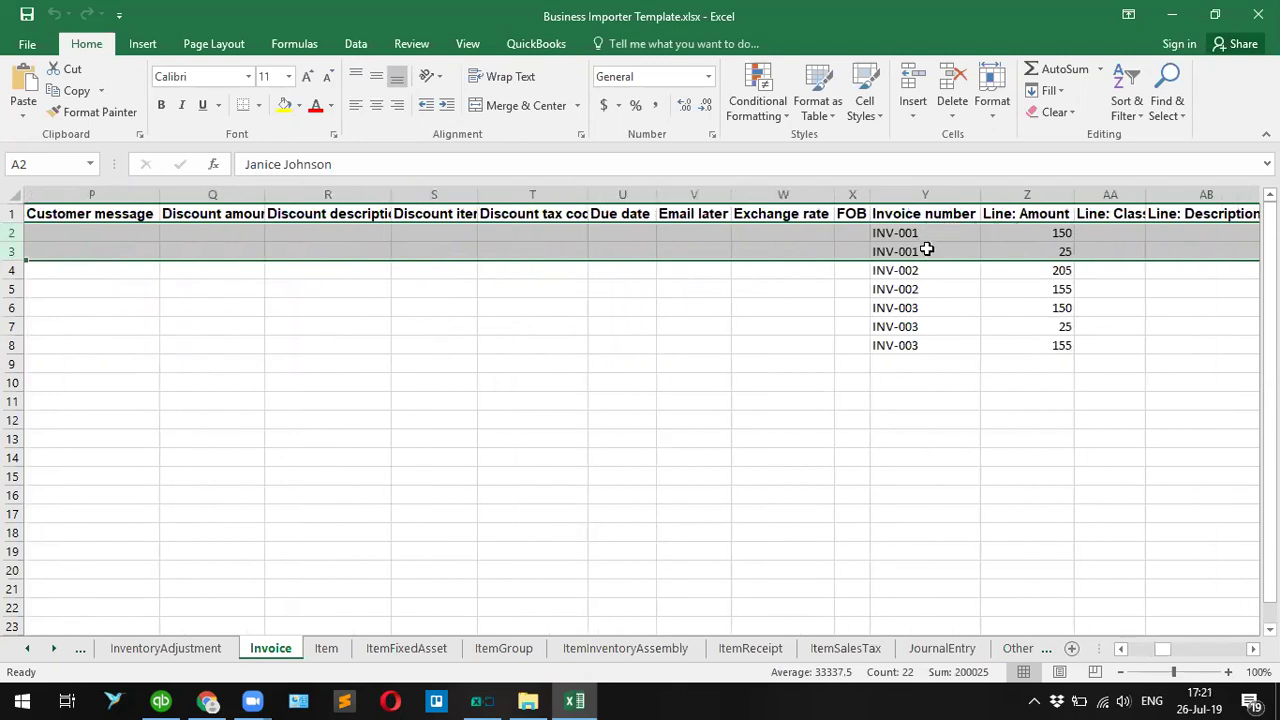
pyautogui.click(926, 248)
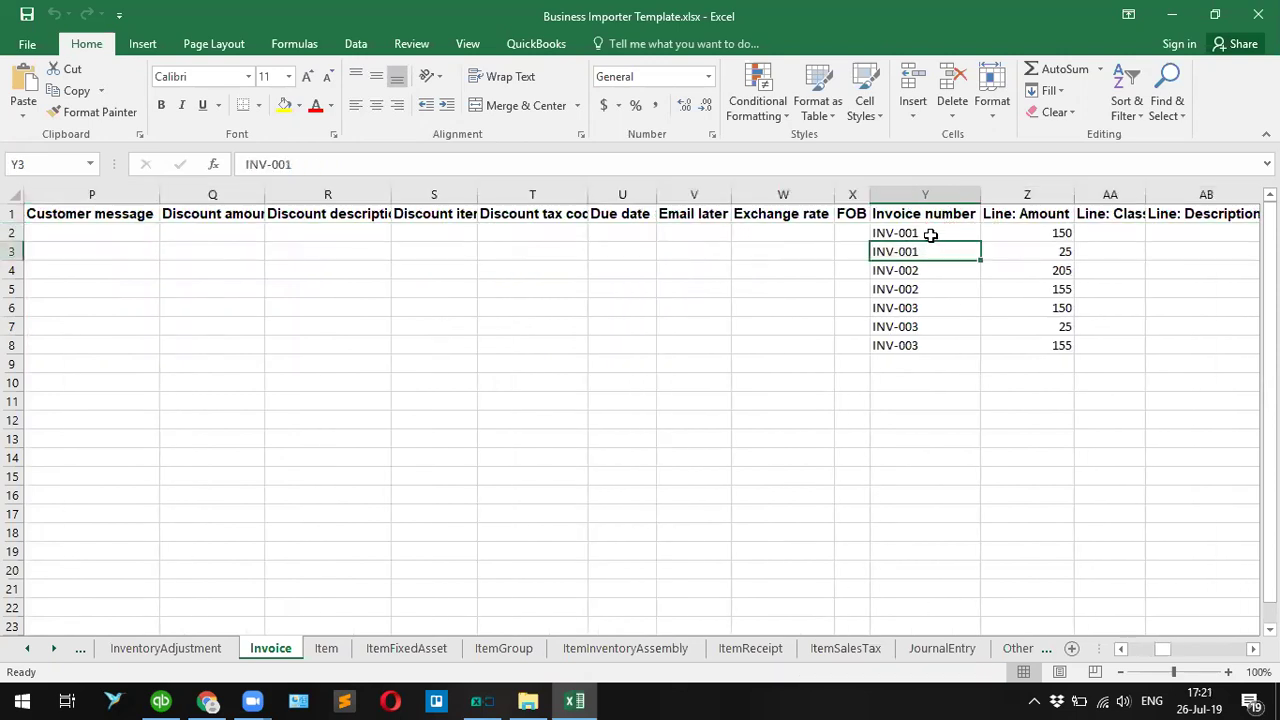
pyautogui.moveTo(942, 234); pyautogui.dragTo(922, 345)
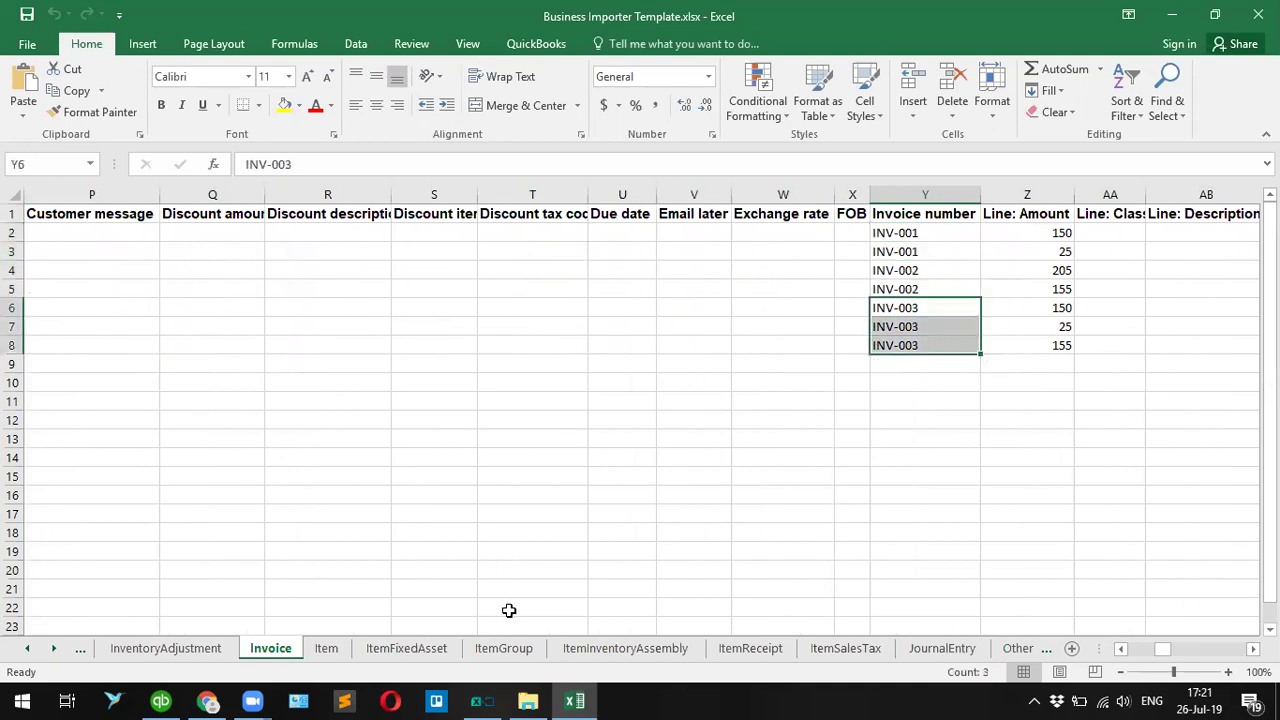
# - Switch to Business Importer and choose the Invoice sheet of the Business Importer Template workbook
pyautogui.click(487, 700)
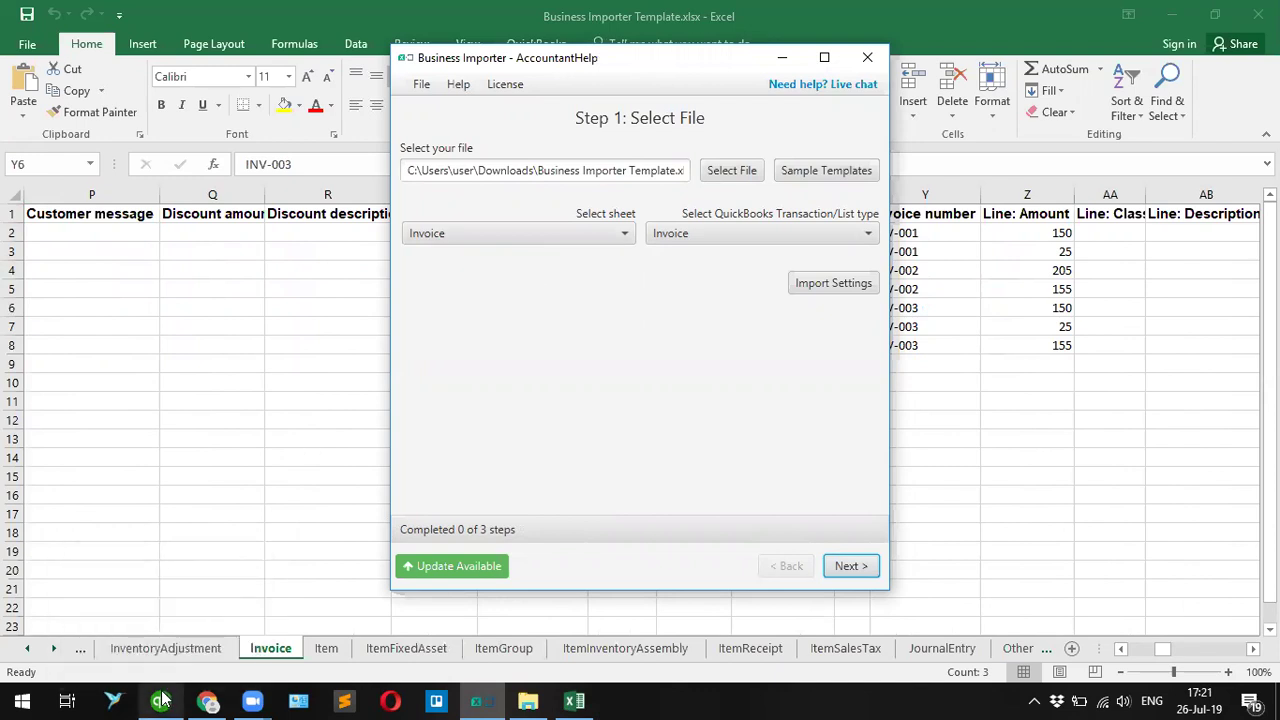
pyautogui.moveTo(163, 698)
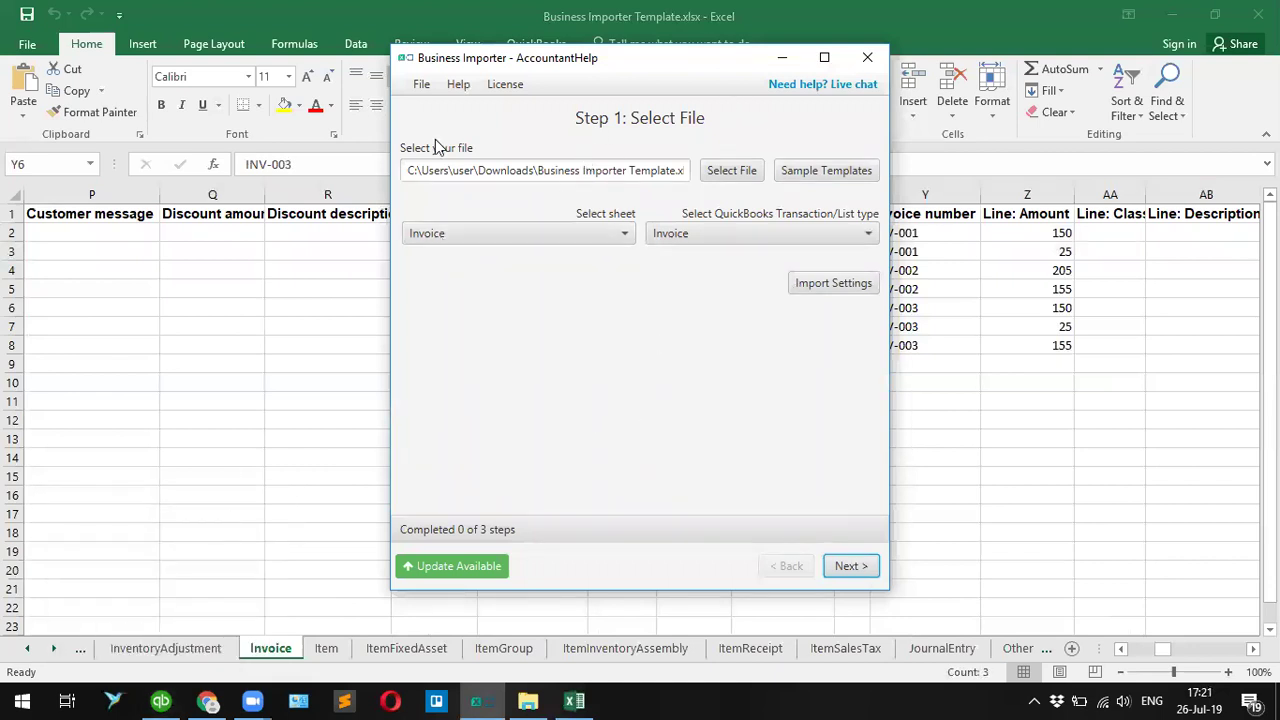
pyautogui.click(723, 172)
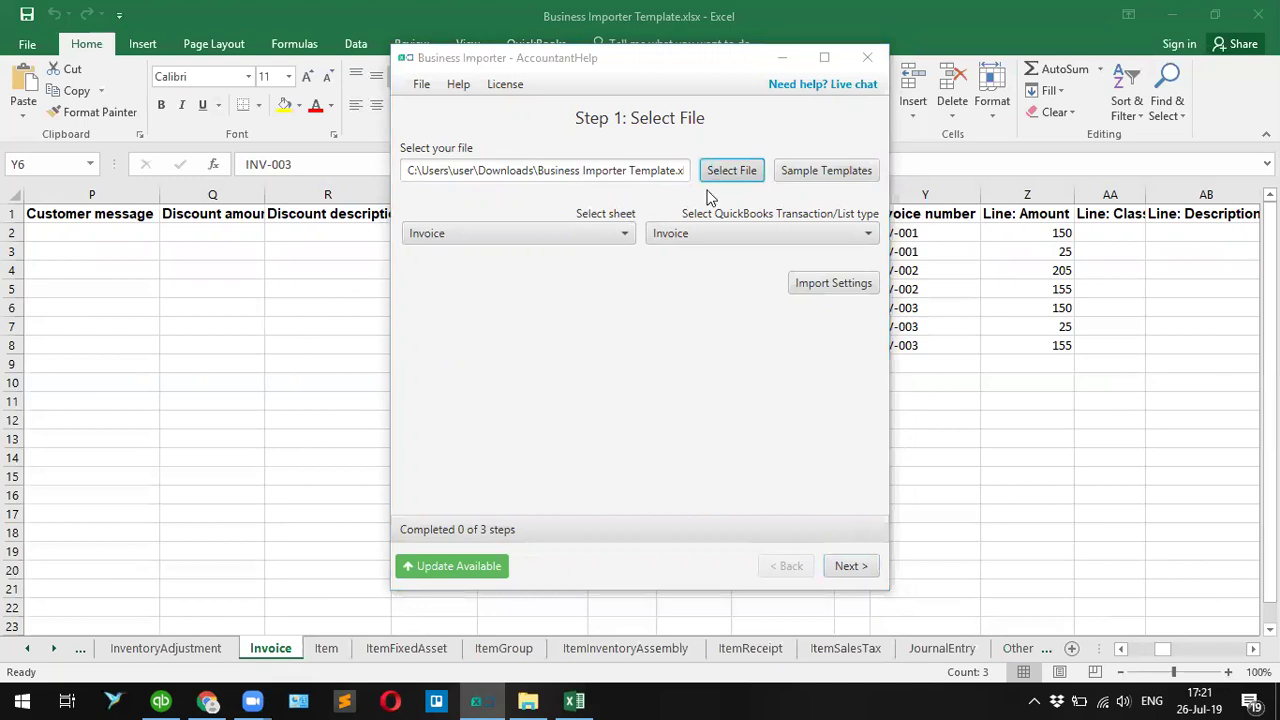
pyautogui.press('Escape')
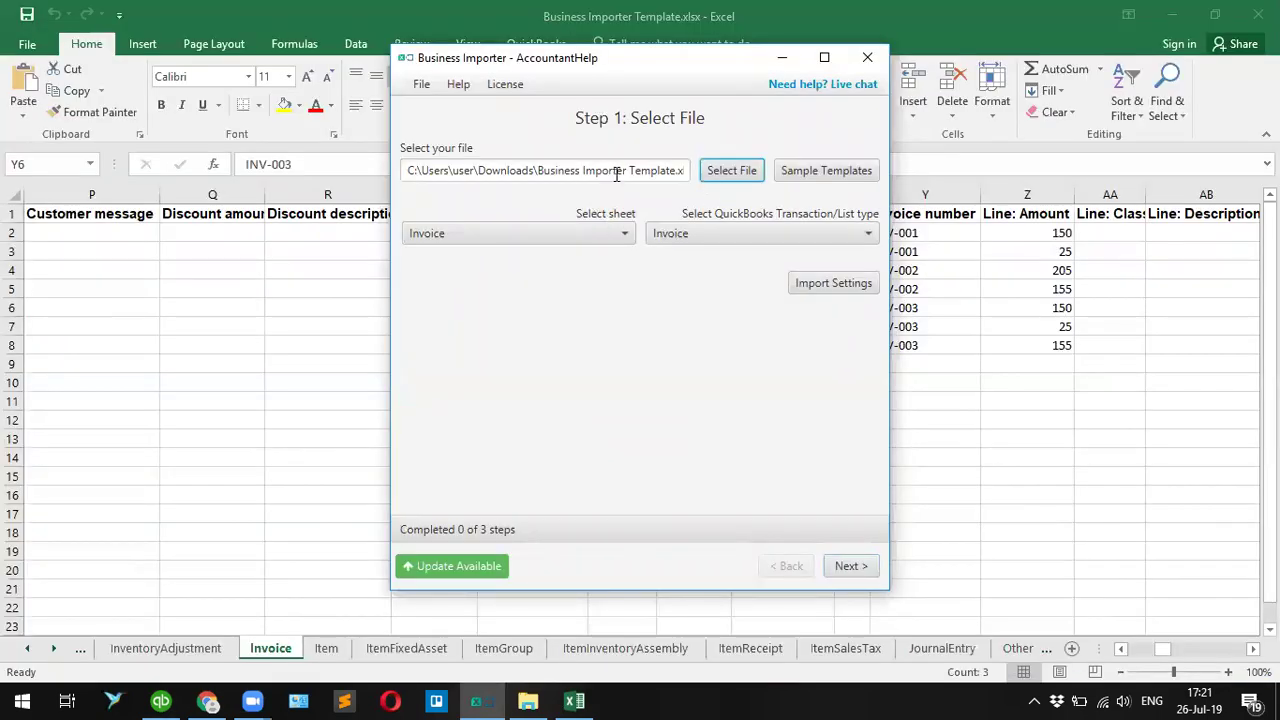
pyautogui.click(624, 237)
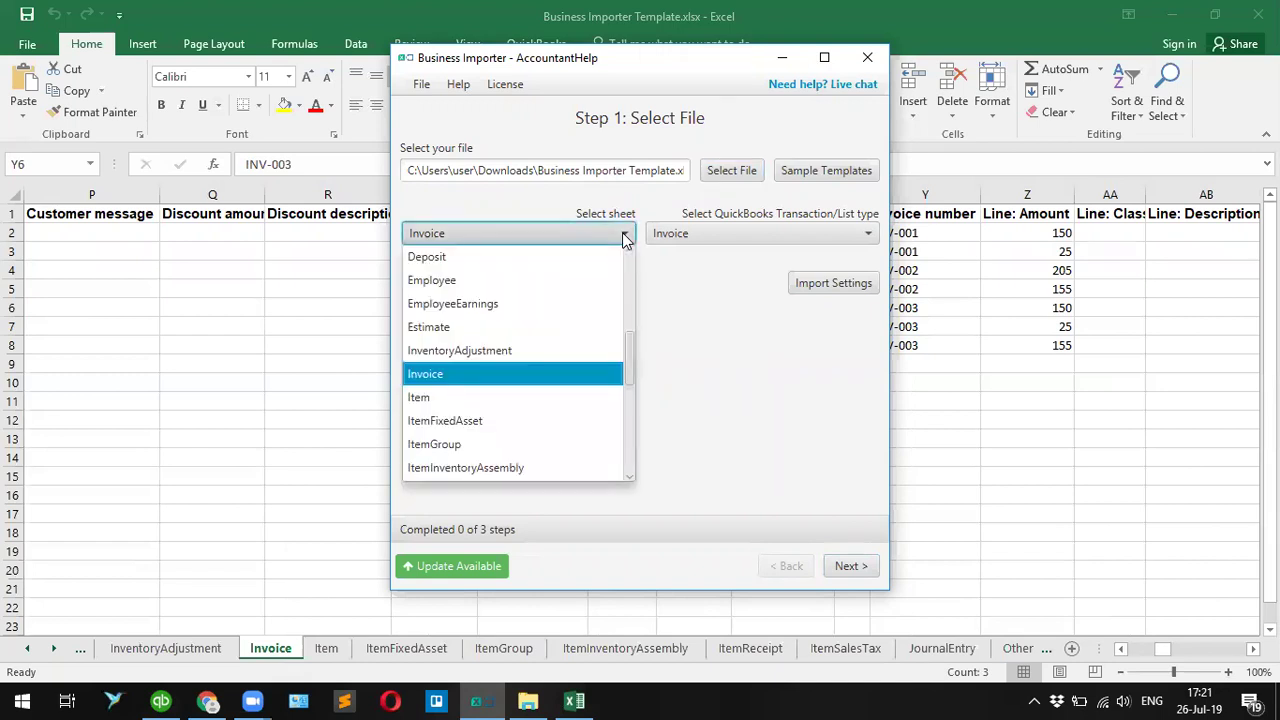
pyautogui.click(446, 375)
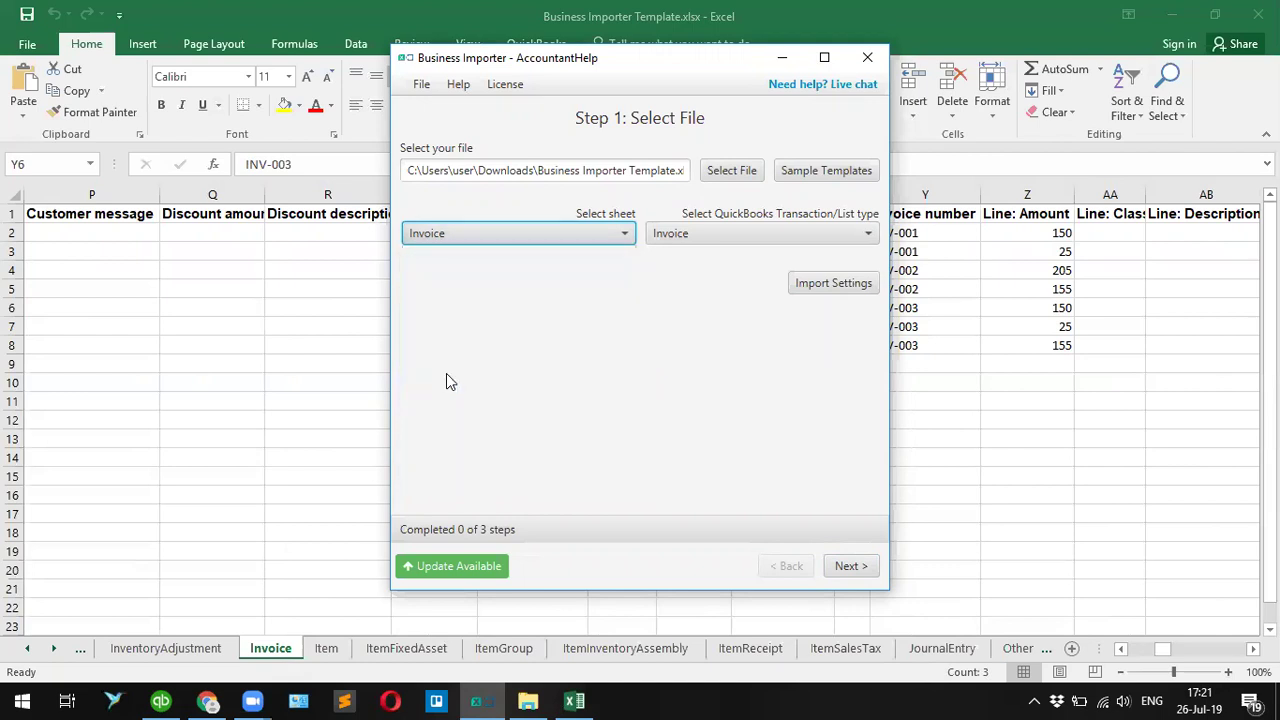
# - Look through the available QuickBooks transaction, list and payroll types, leaving Invoice as the chosen type
pyautogui.click(869, 234)
pyautogui.moveTo(875, 345); pyautogui.dragTo(875, 283)
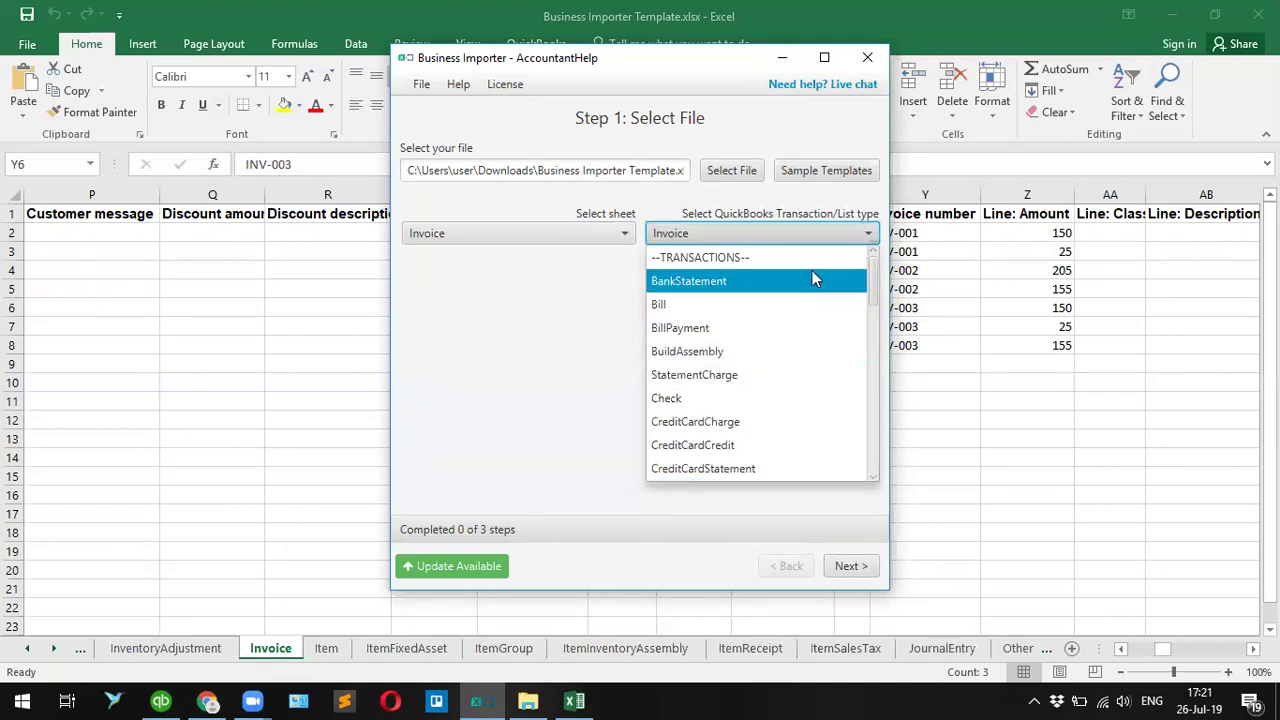
pyautogui.moveTo(875, 278); pyautogui.dragTo(880, 404)
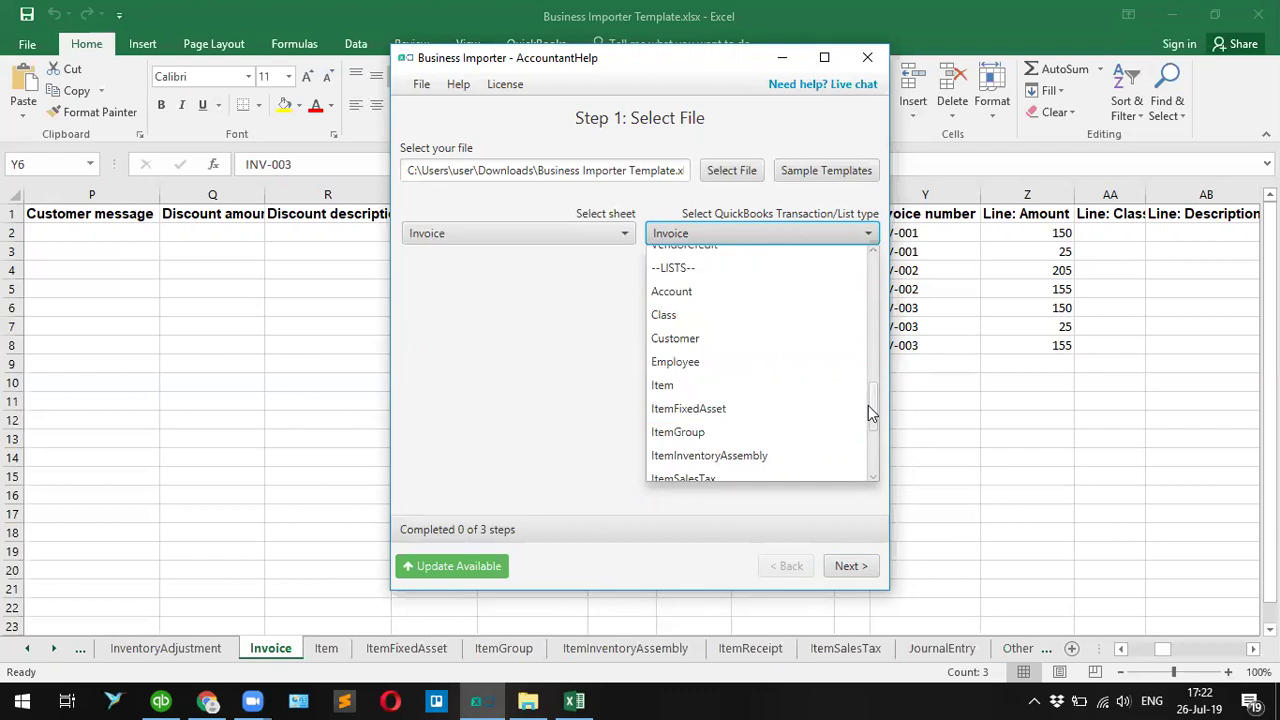
pyautogui.moveTo(868, 407); pyautogui.dragTo(870, 450)
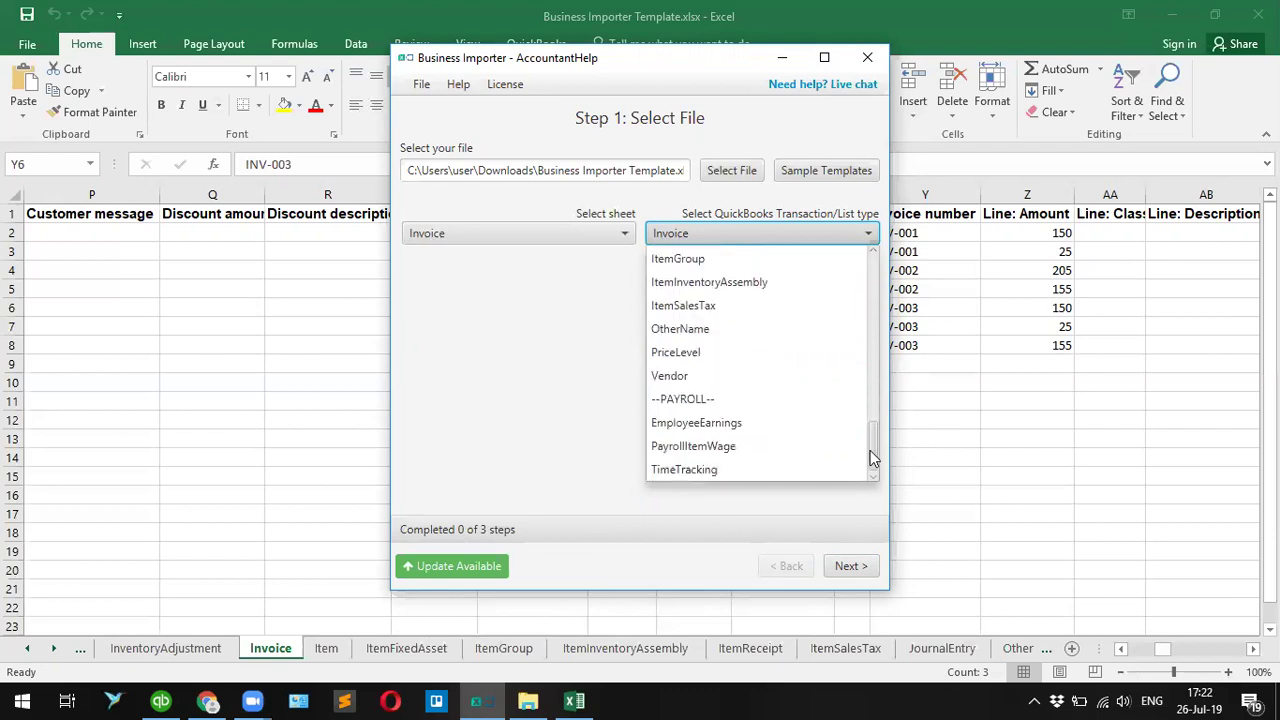
pyautogui.click(535, 374)
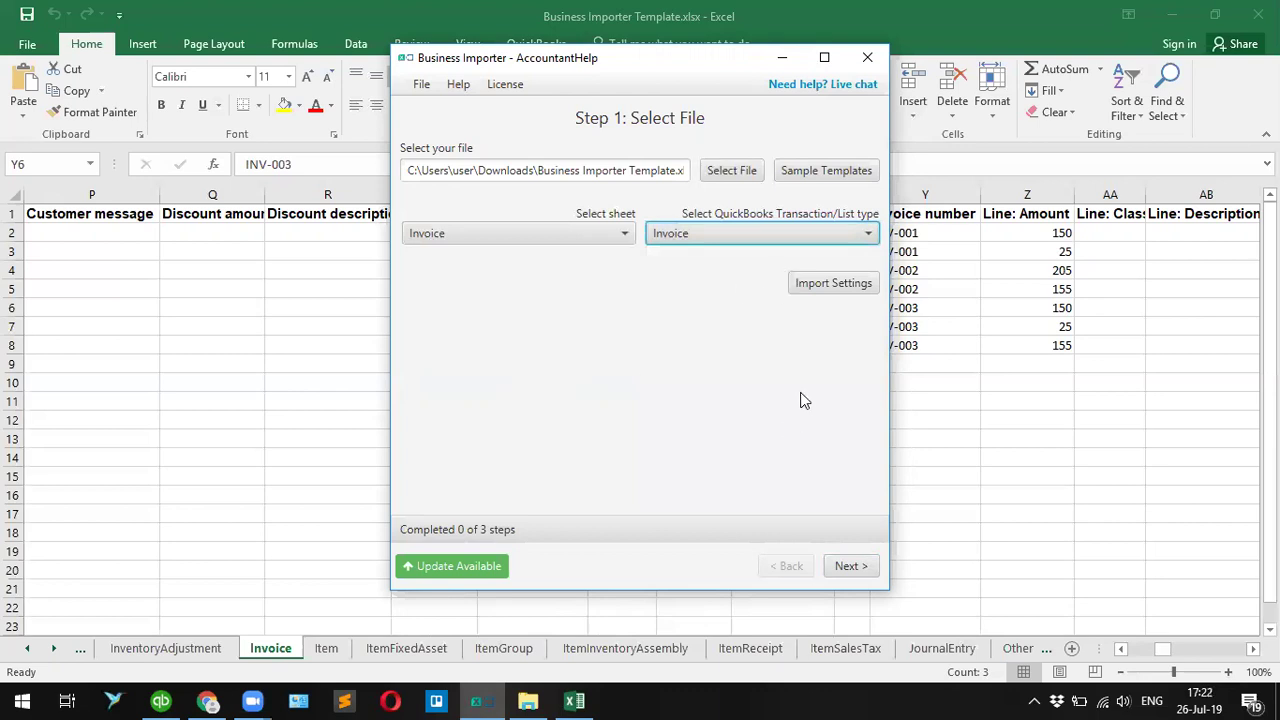
# - Open the Import Settings and place the dialog so all its general options can be reached
pyautogui.click(808, 289)
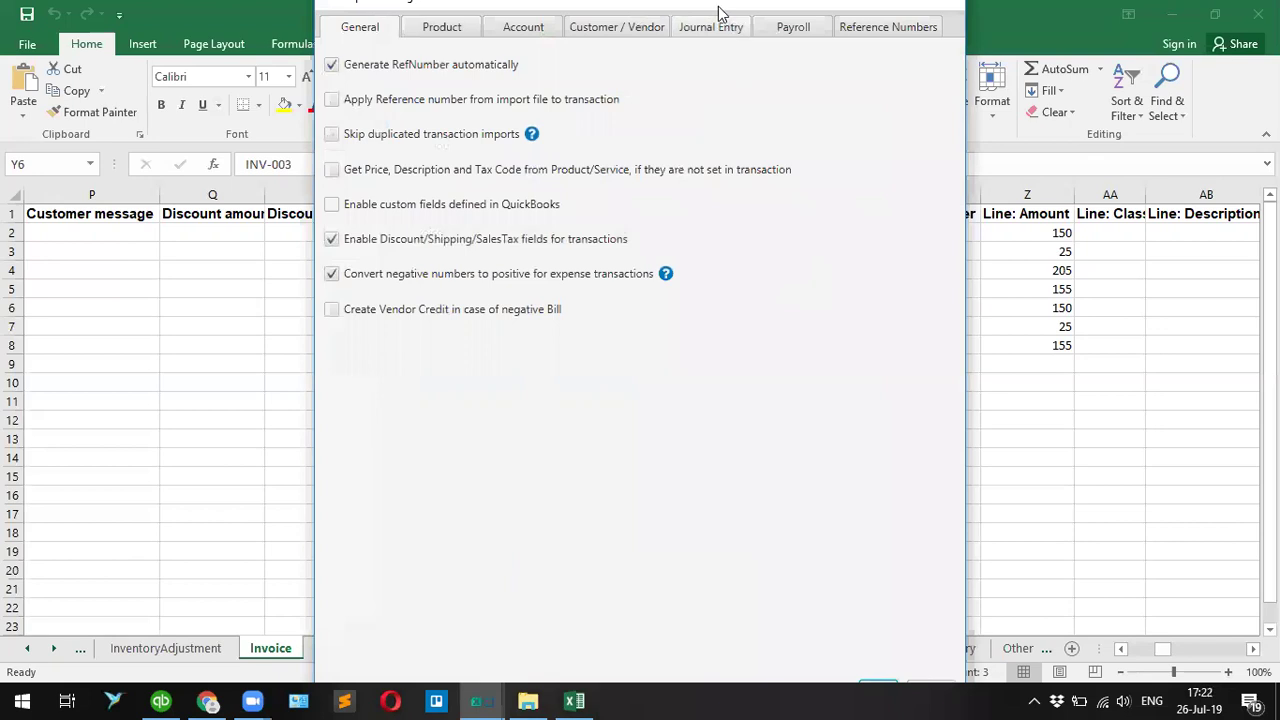
pyautogui.moveTo(715, 8); pyautogui.dragTo(686, 142)
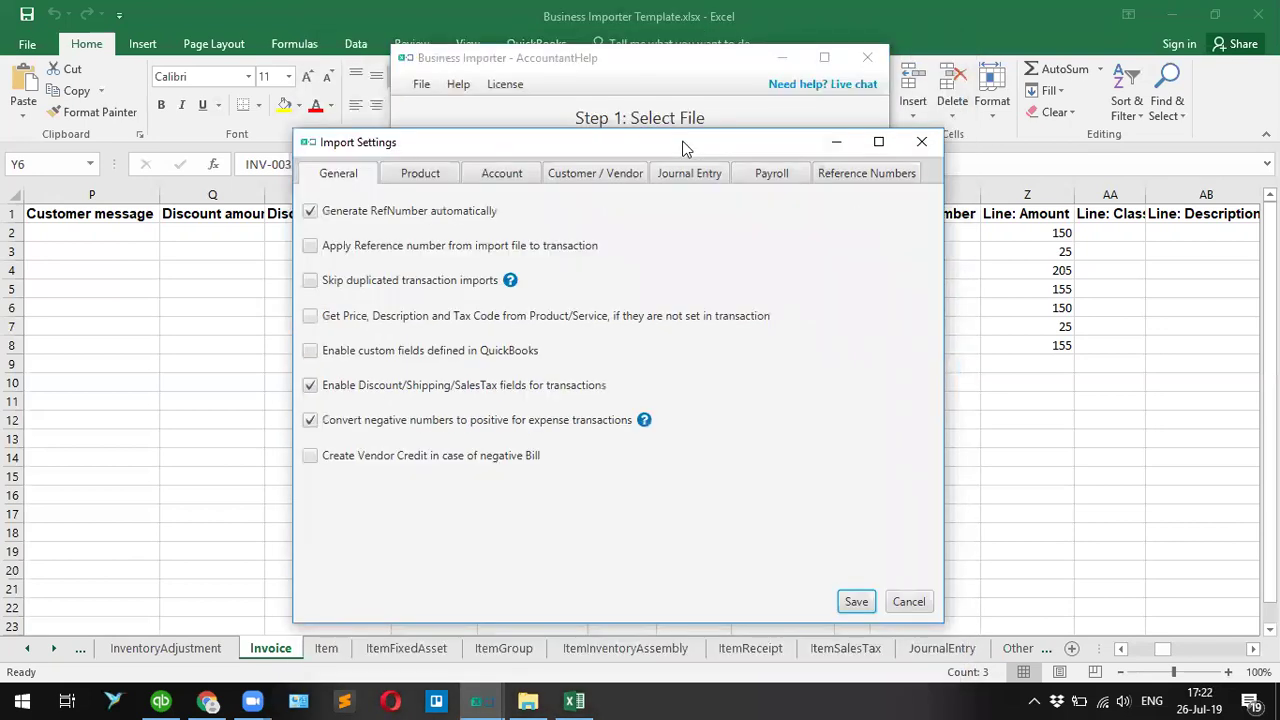
# - Try applying the reference number from the import file, and return to generating RefNumber automatically
pyautogui.click(311, 247)
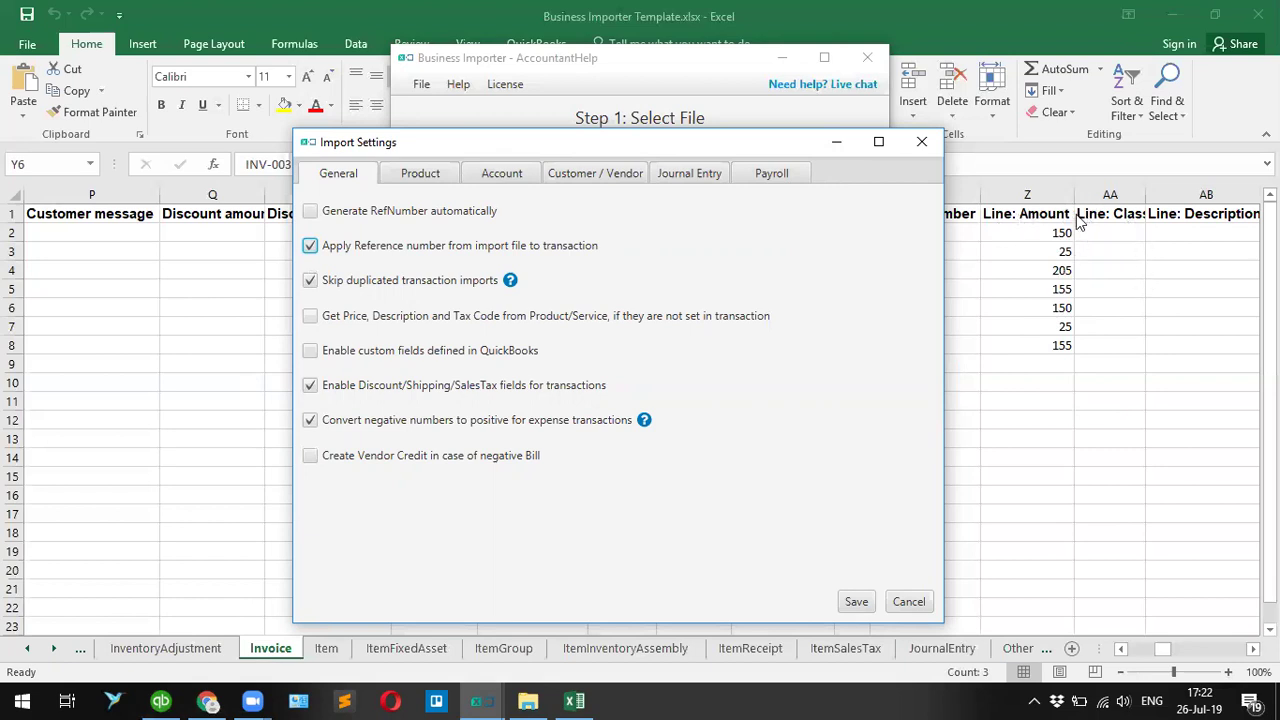
pyautogui.click(320, 213)
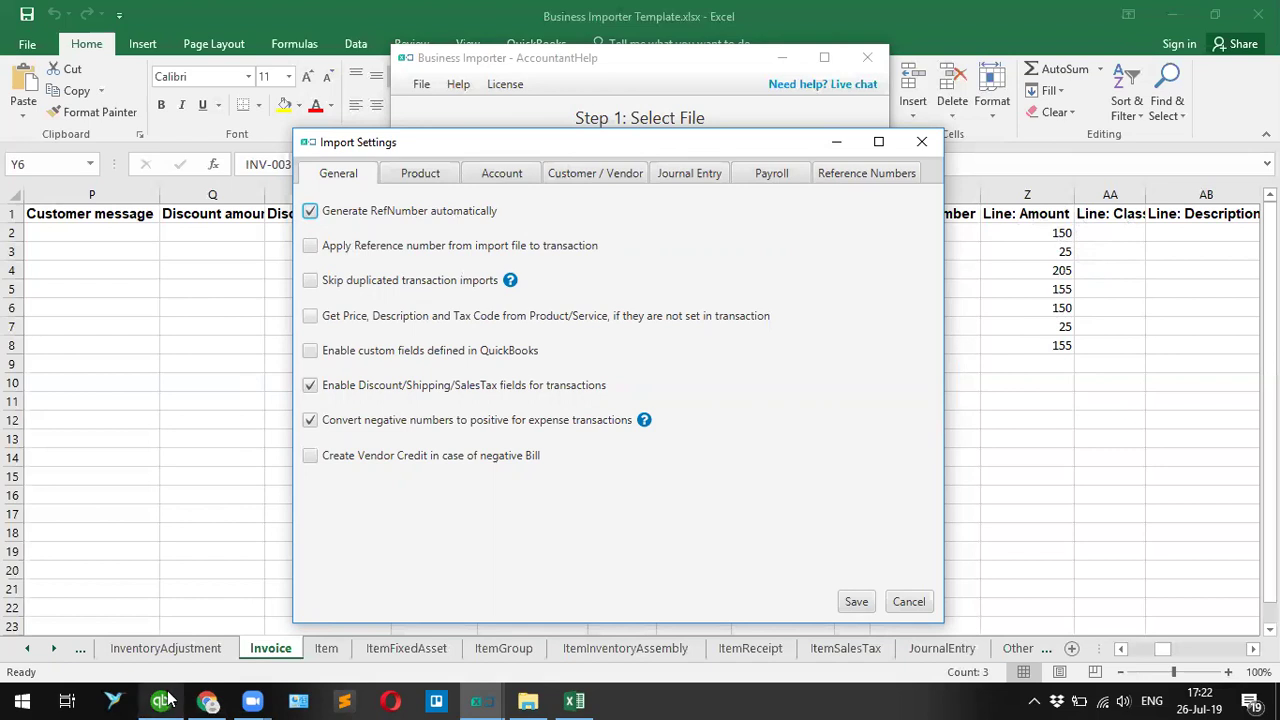
pyautogui.moveTo(160, 700)
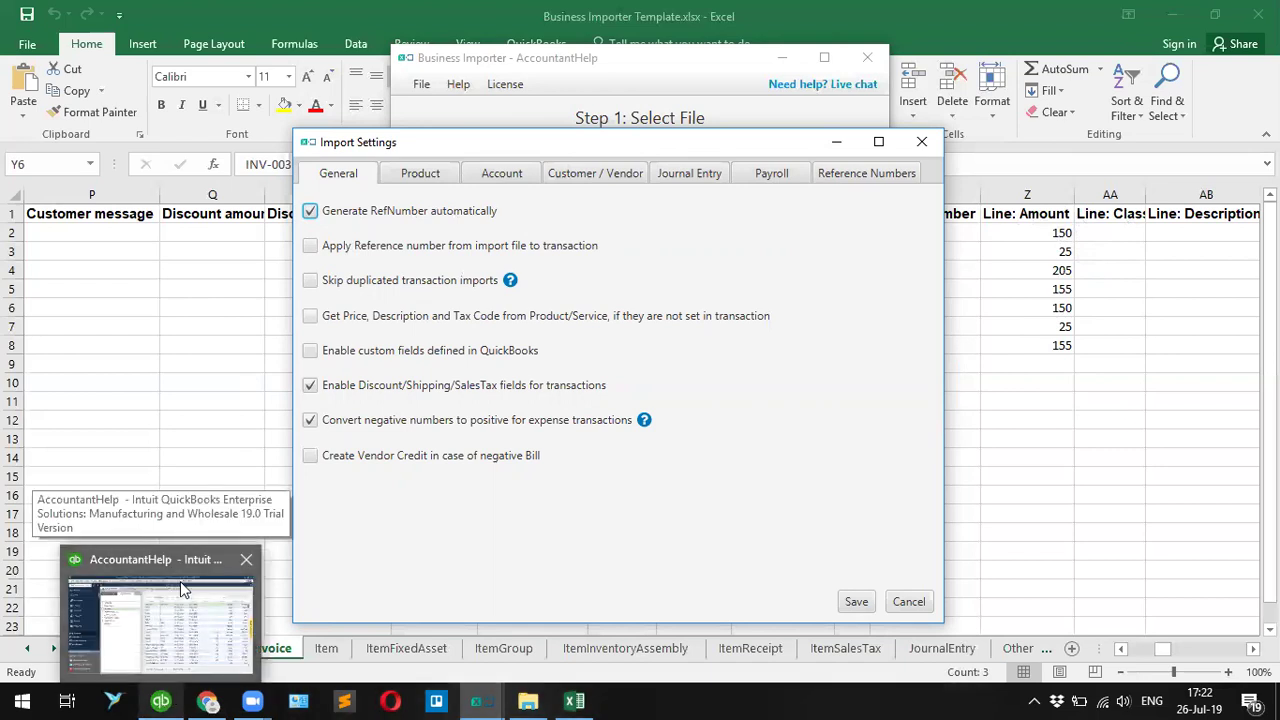
pyautogui.click(310, 212)
pyautogui.click(310, 246)
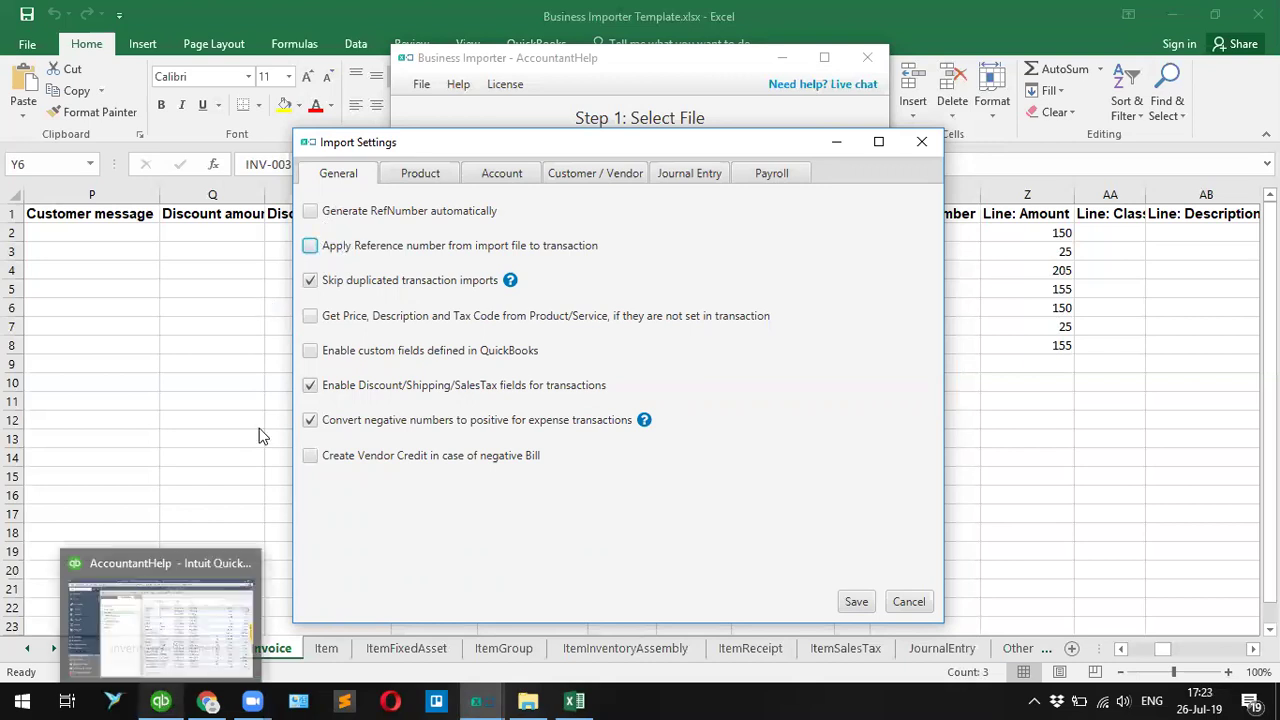
pyautogui.click(314, 213)
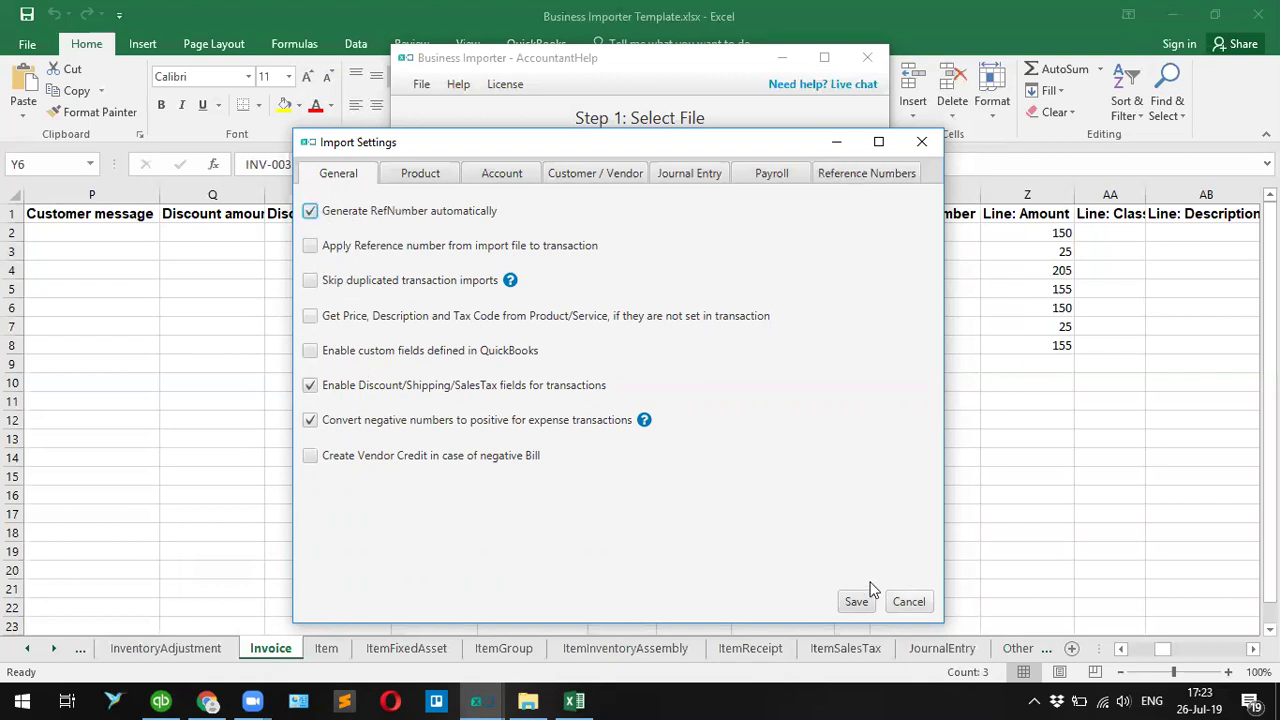
# - Enable creating new products when they cannot be found, with default product type NonInventory and account 4000 Sales
pyautogui.click(432, 180)
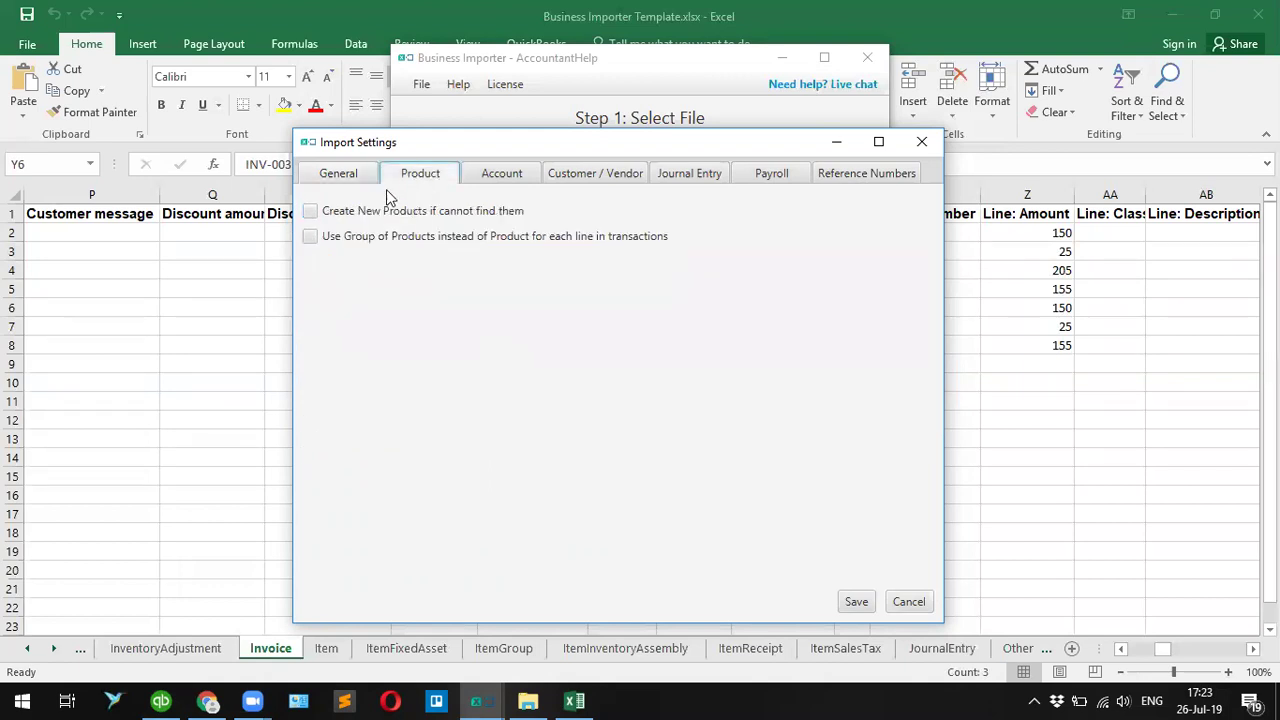
pyautogui.click(310, 212)
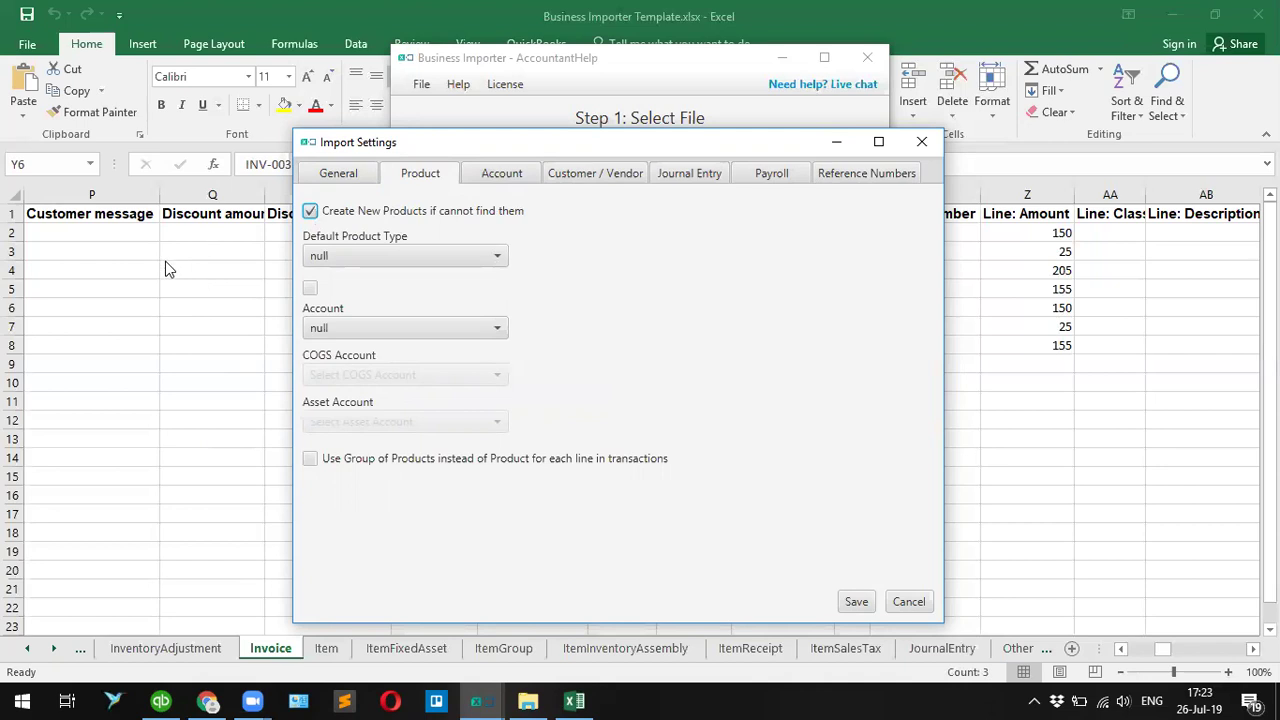
pyautogui.click(500, 260)
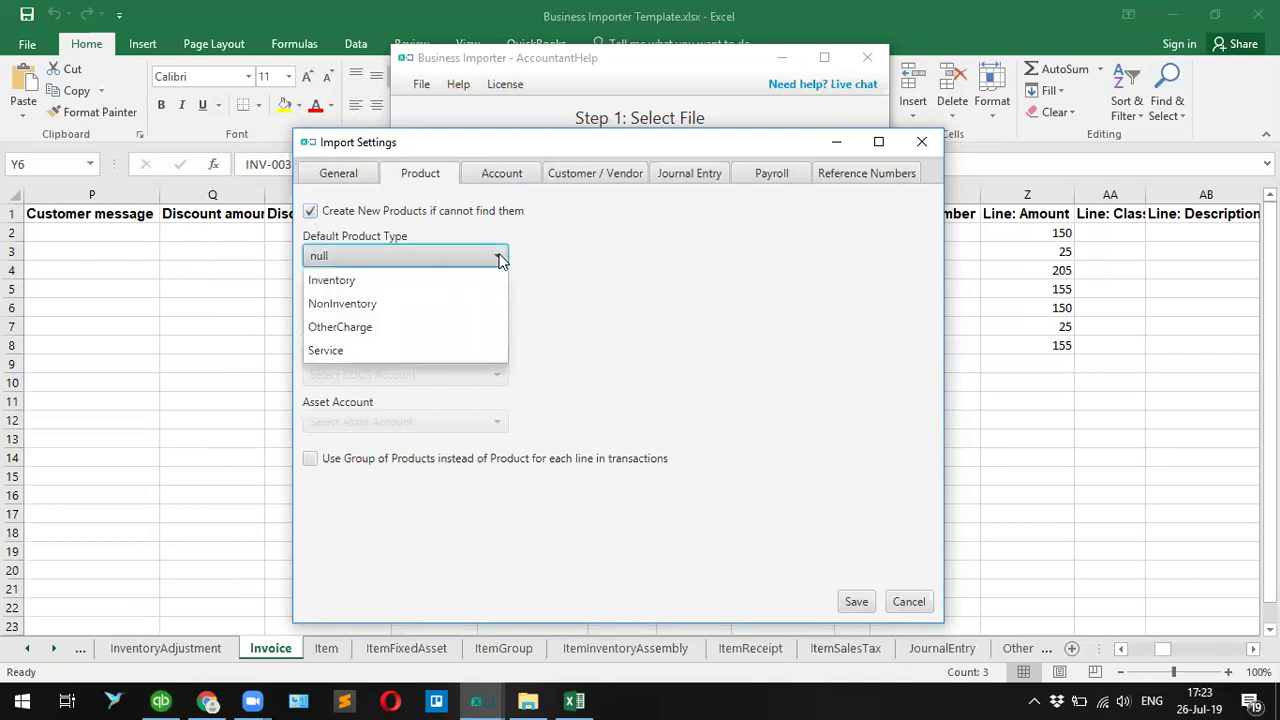
pyautogui.click(350, 310)
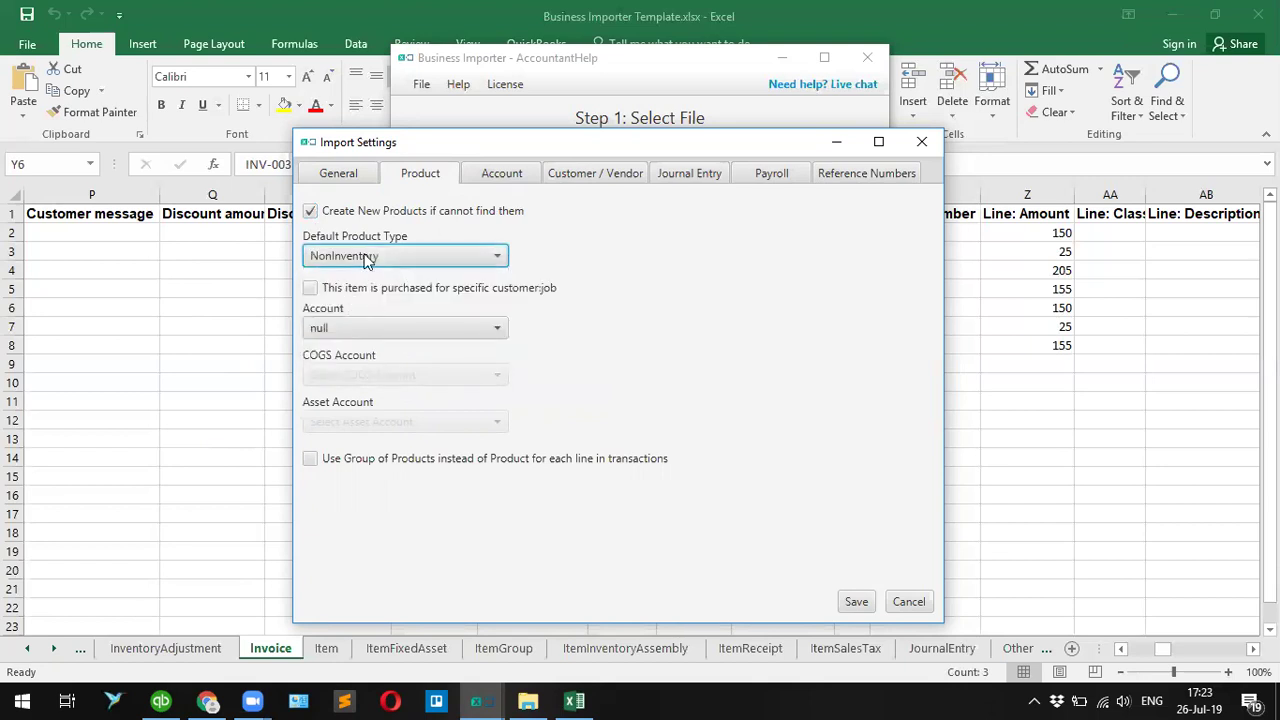
pyautogui.click(493, 328)
pyautogui.click(445, 376)
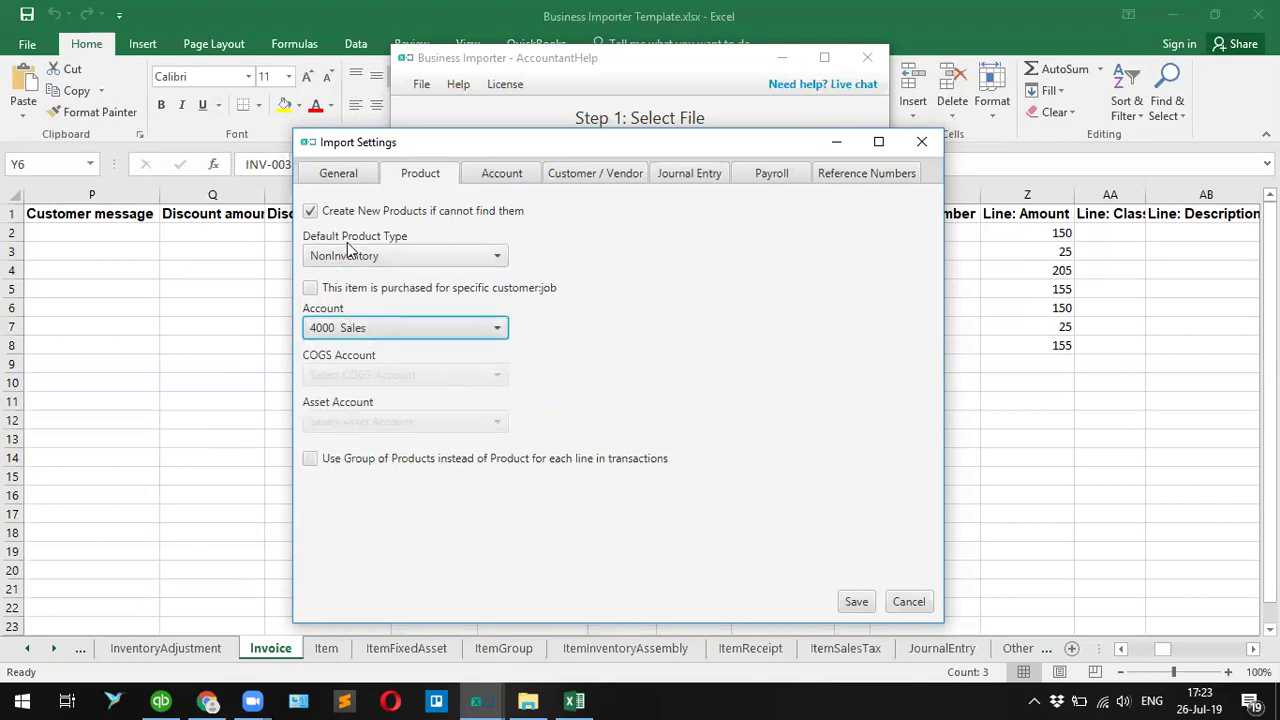
# - Check the options for creating missing accounts and customers/vendors, and save the import settings
pyautogui.click(487, 178)
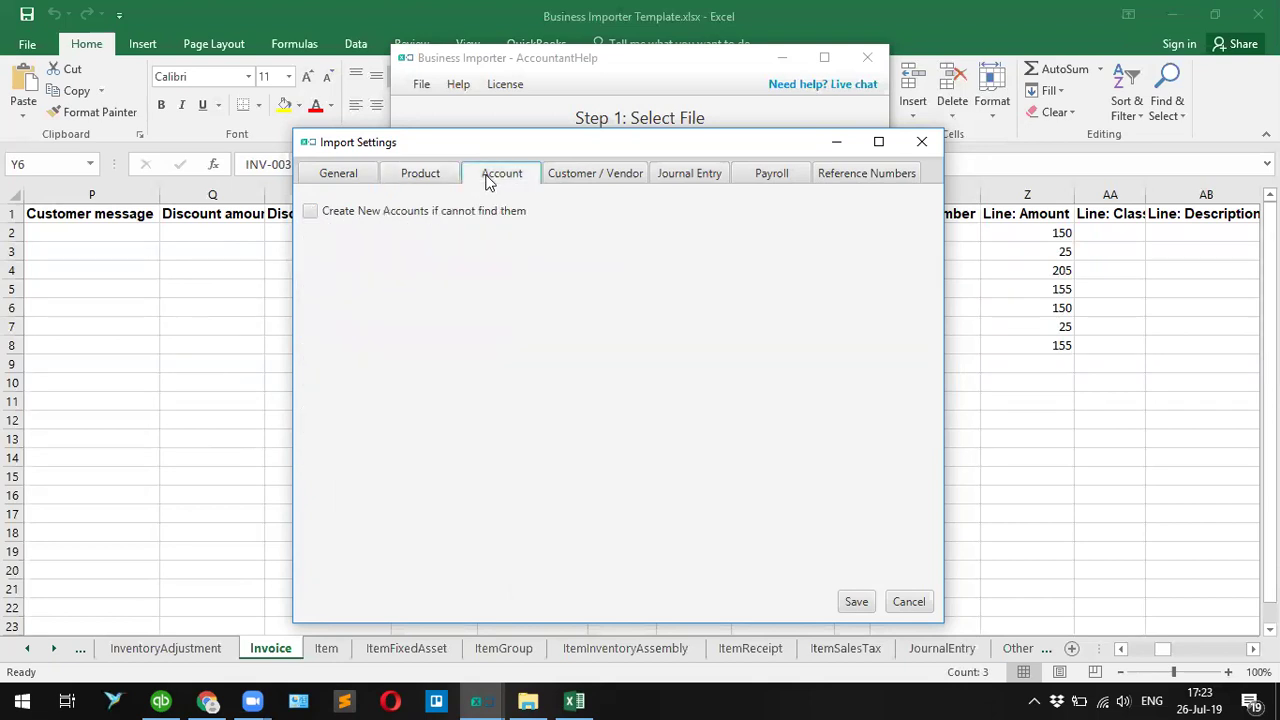
pyautogui.click(345, 216)
pyautogui.click(313, 215)
pyautogui.click(603, 180)
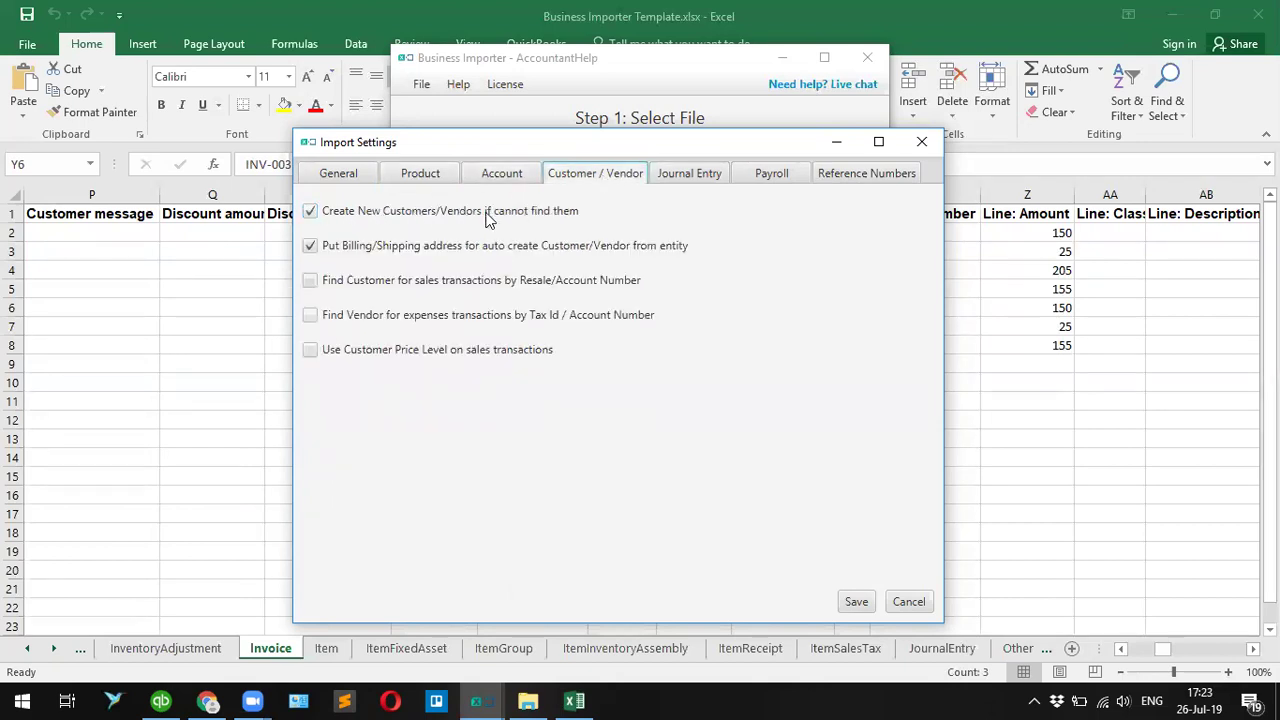
pyautogui.click(856, 601)
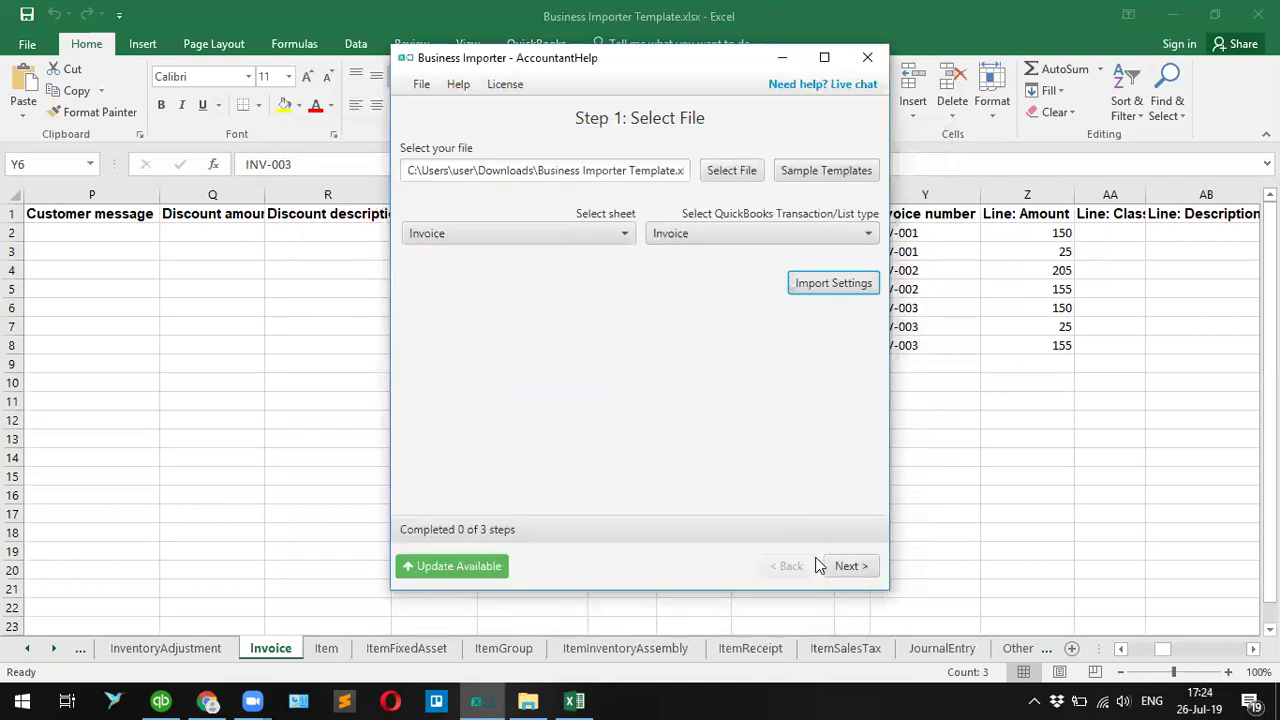
# - Proceed to the Mapping step and map the Customer field to the Customer file column
pyautogui.click(847, 568)
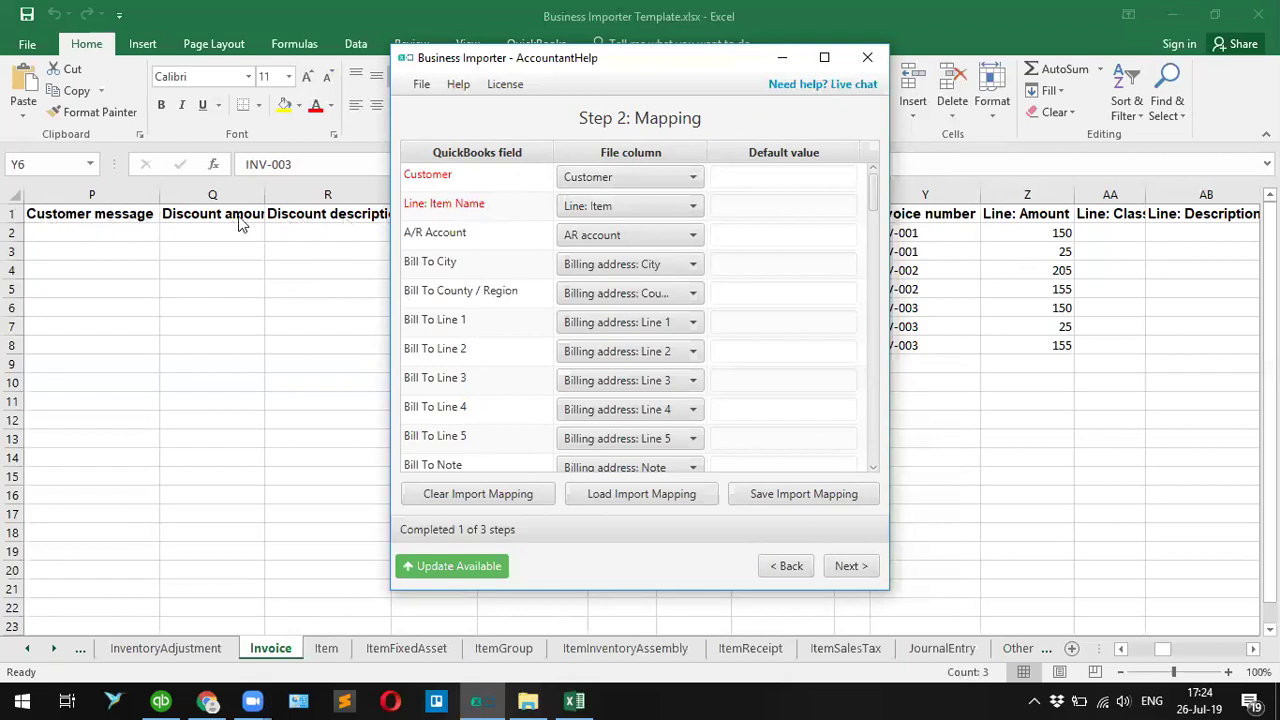
pyautogui.click(693, 180)
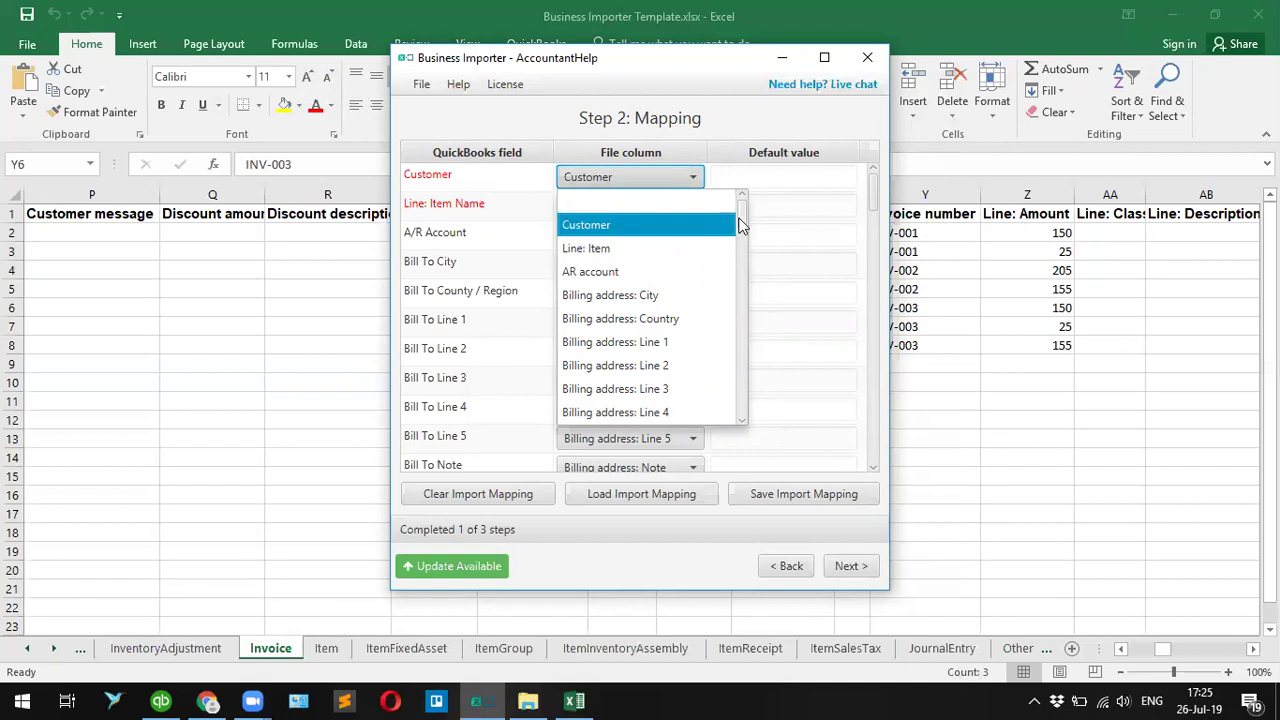
pyautogui.moveTo(744, 225); pyautogui.dragTo(744, 408)
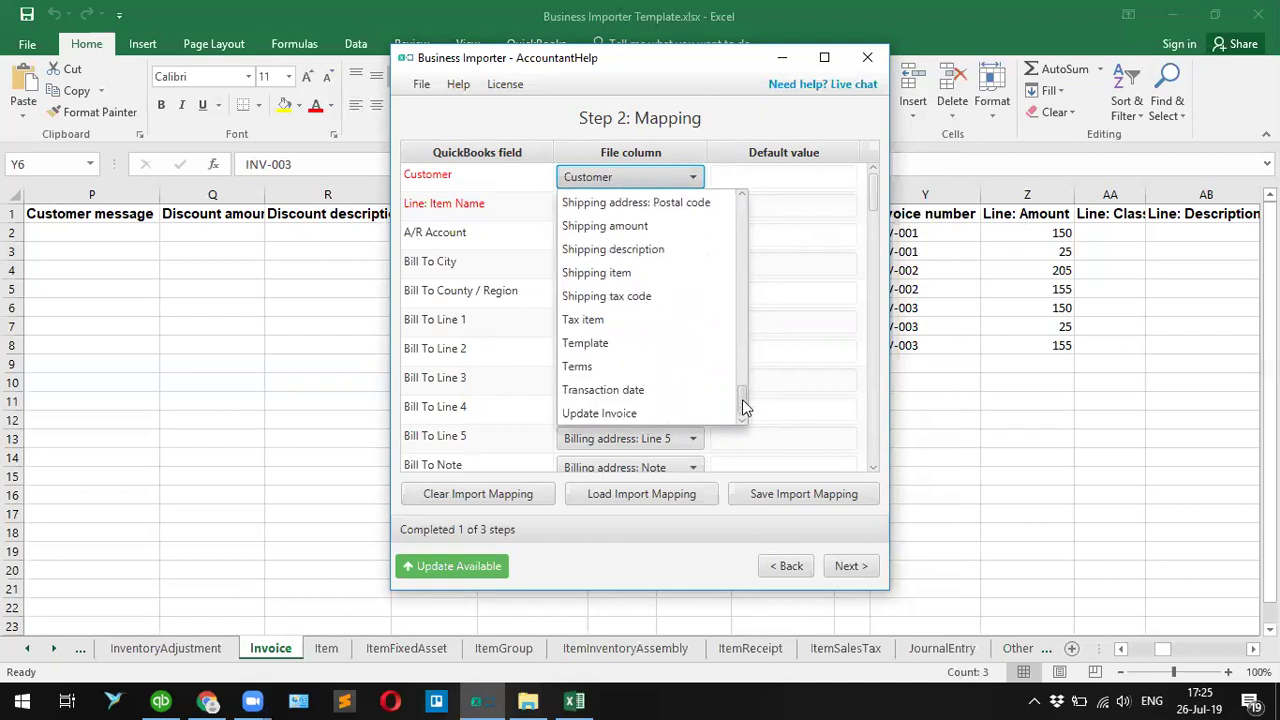
pyautogui.click(743, 217)
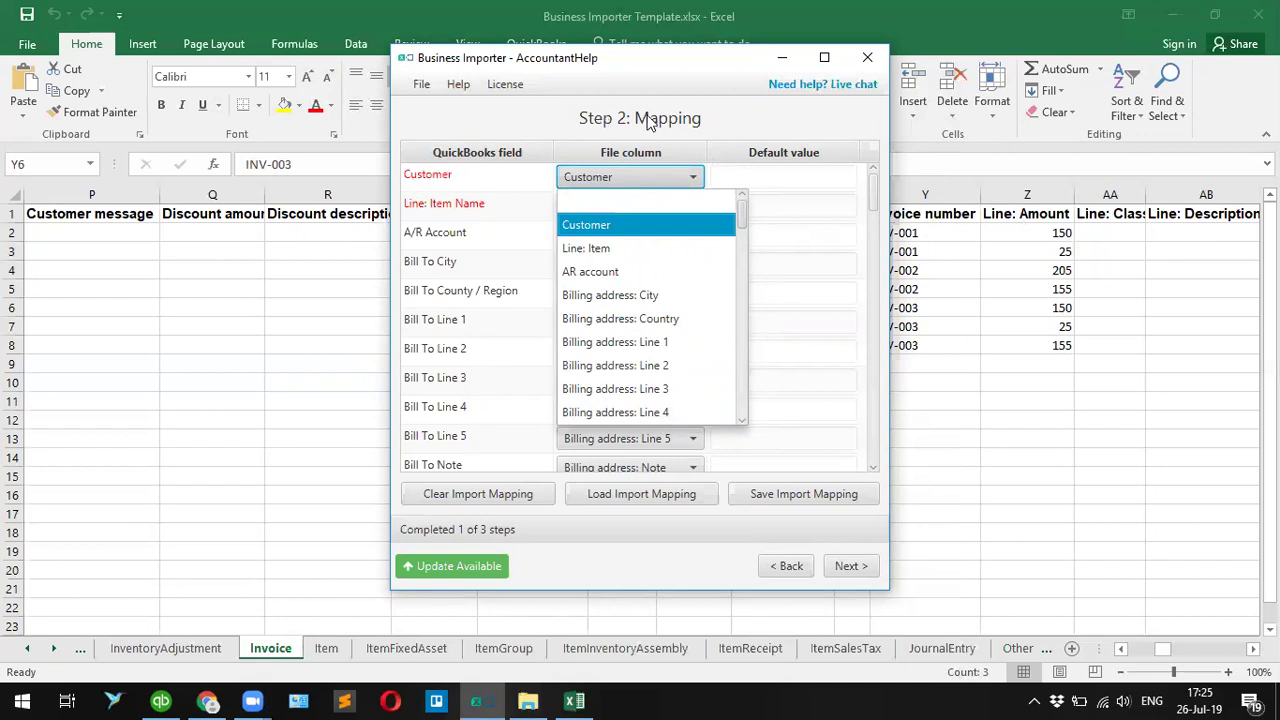
pyautogui.click(610, 228)
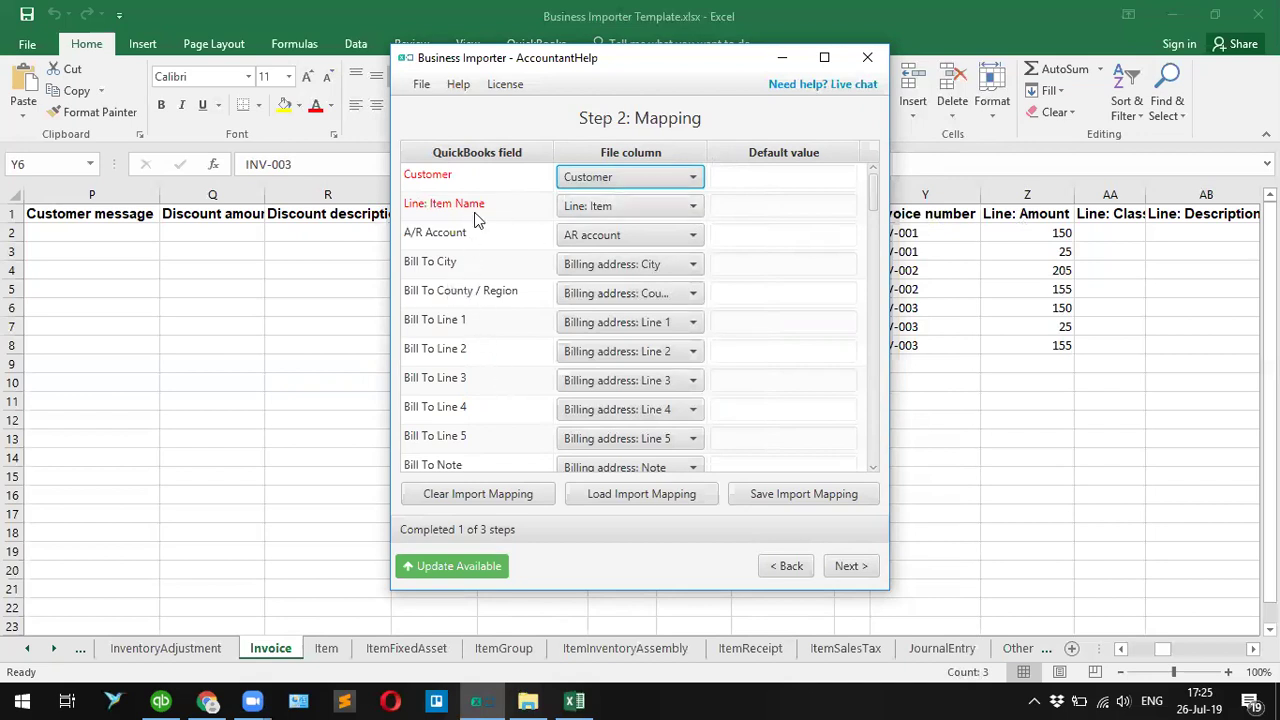
# - Map the Line: Item Name field to the Line: Item file column and review the remaining field mappings through Update Invoice
pyautogui.click(693, 208)
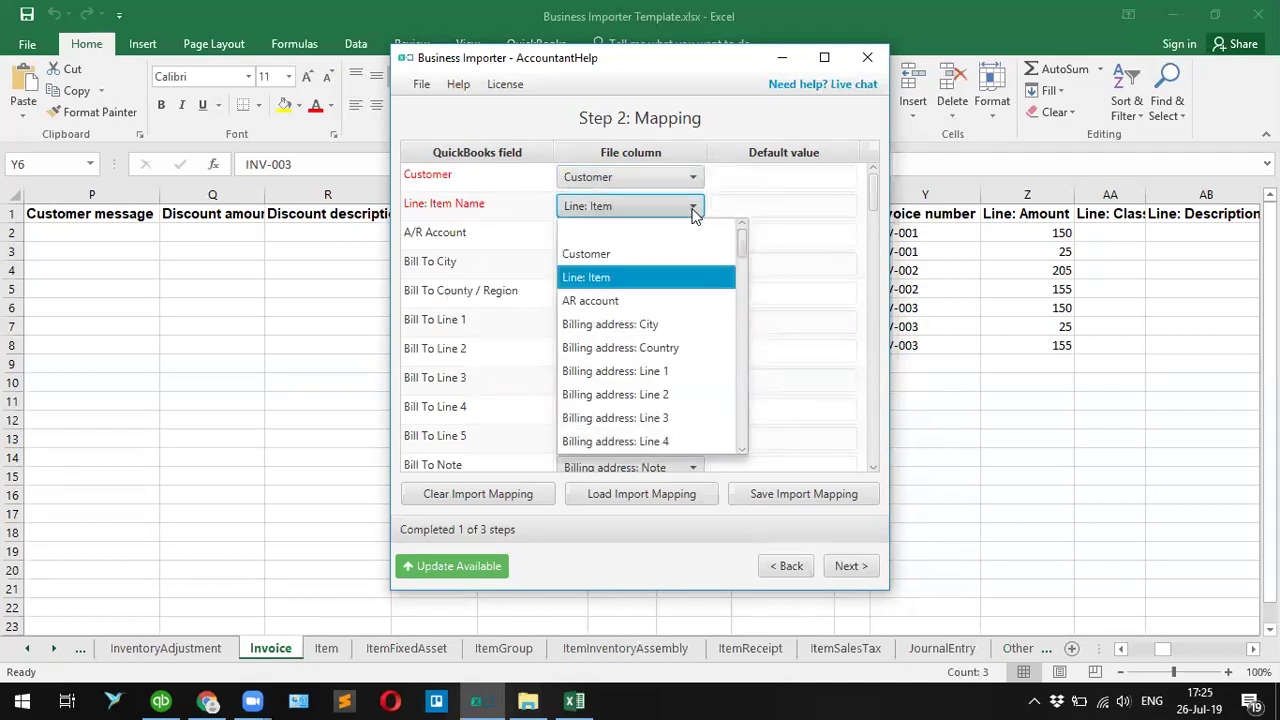
pyautogui.click(607, 277)
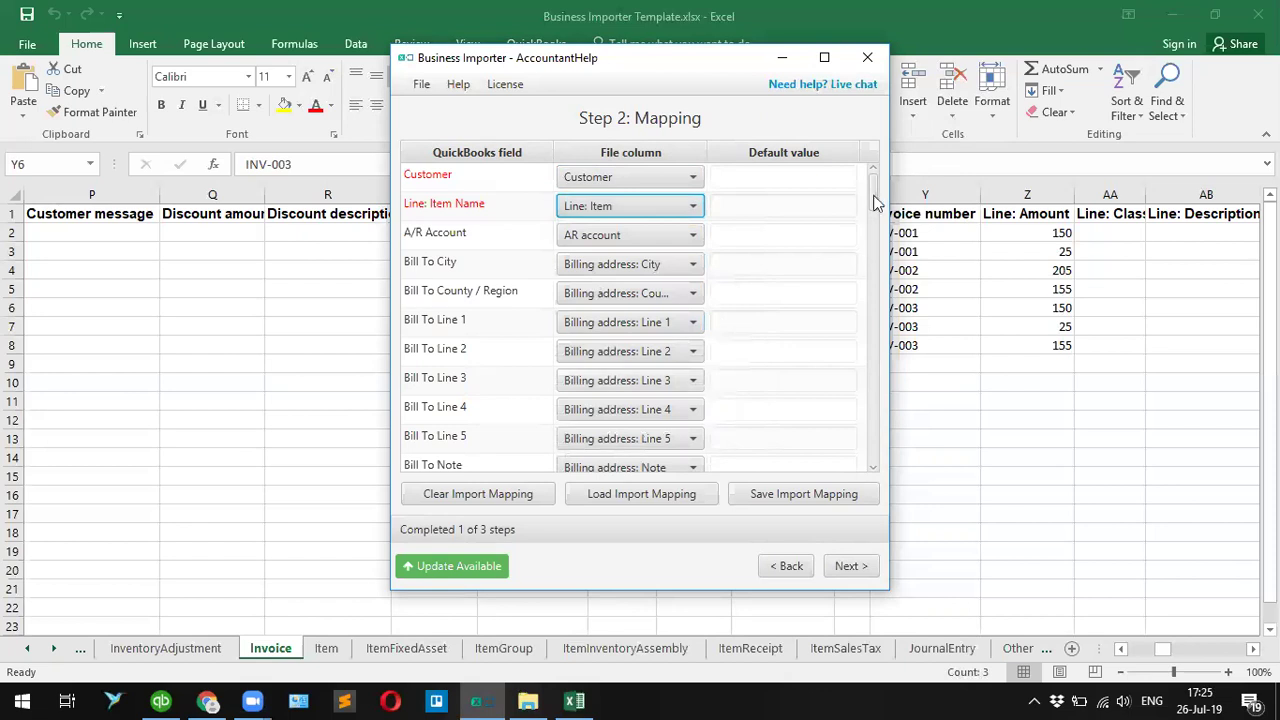
pyautogui.click(873, 325)
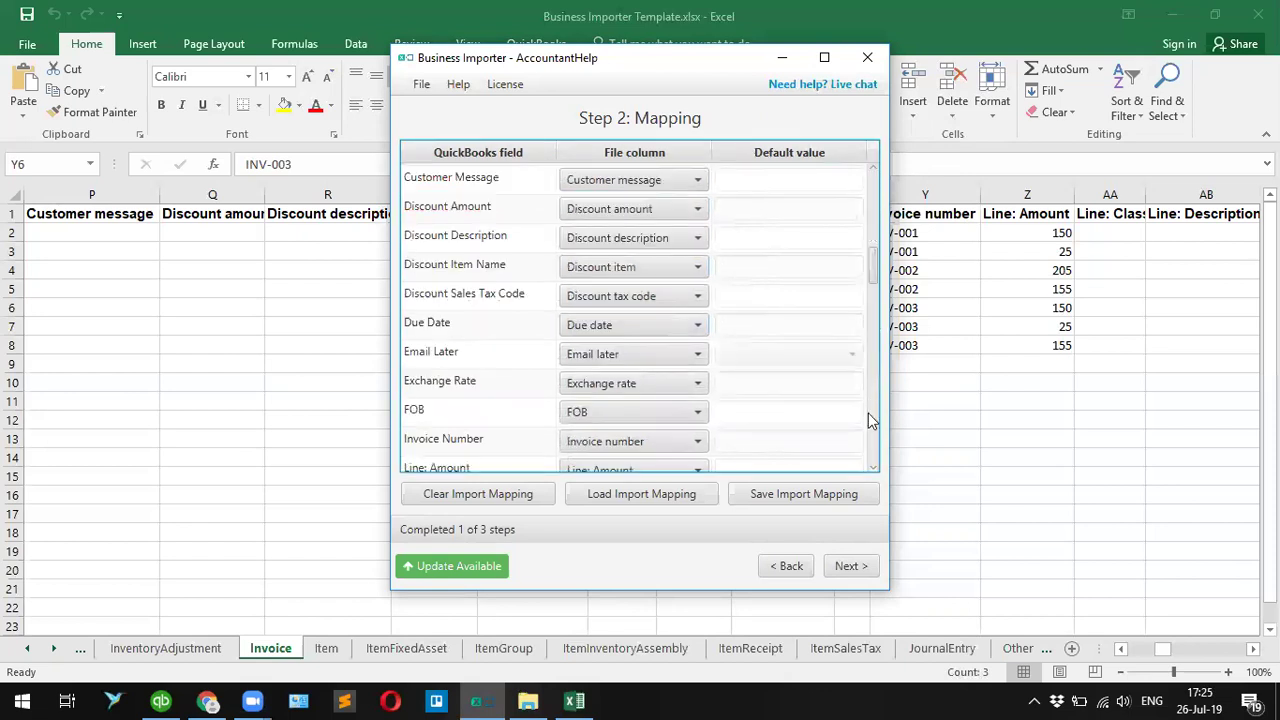
pyautogui.click(876, 455)
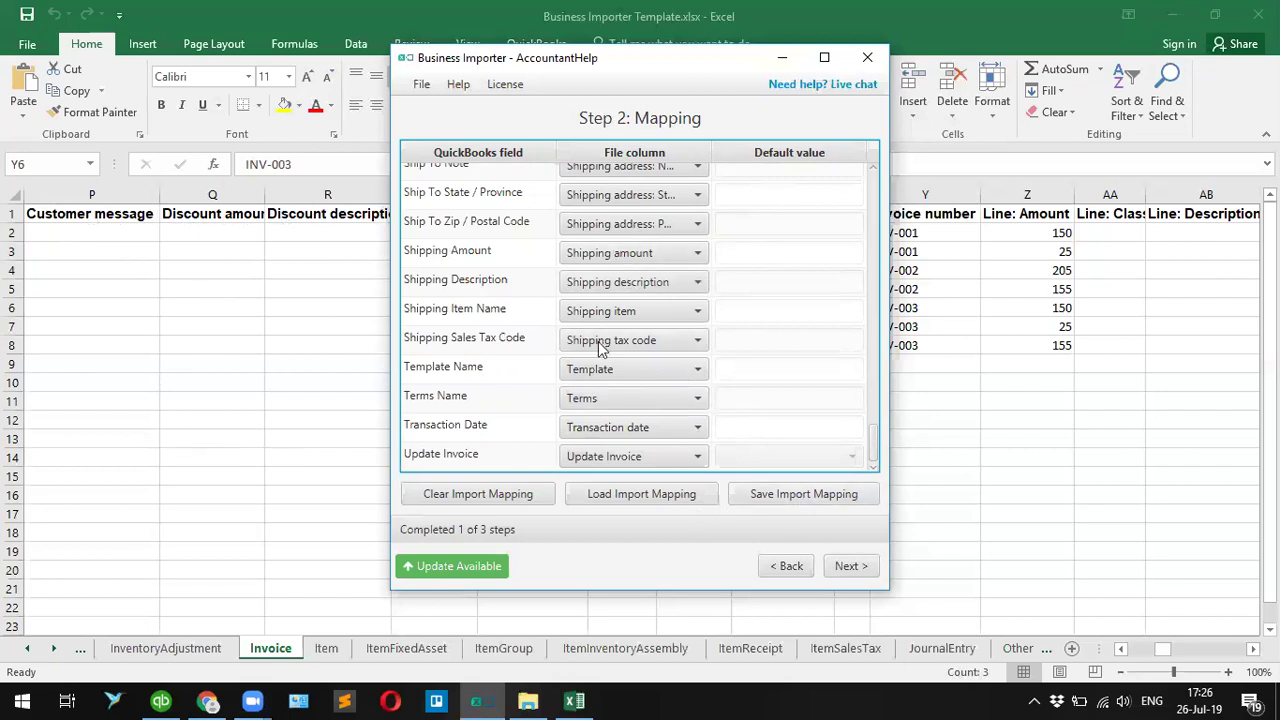
# - Proceed to the Preview step, review the invoice data across its columns, and start the import
pyautogui.click(850, 567)
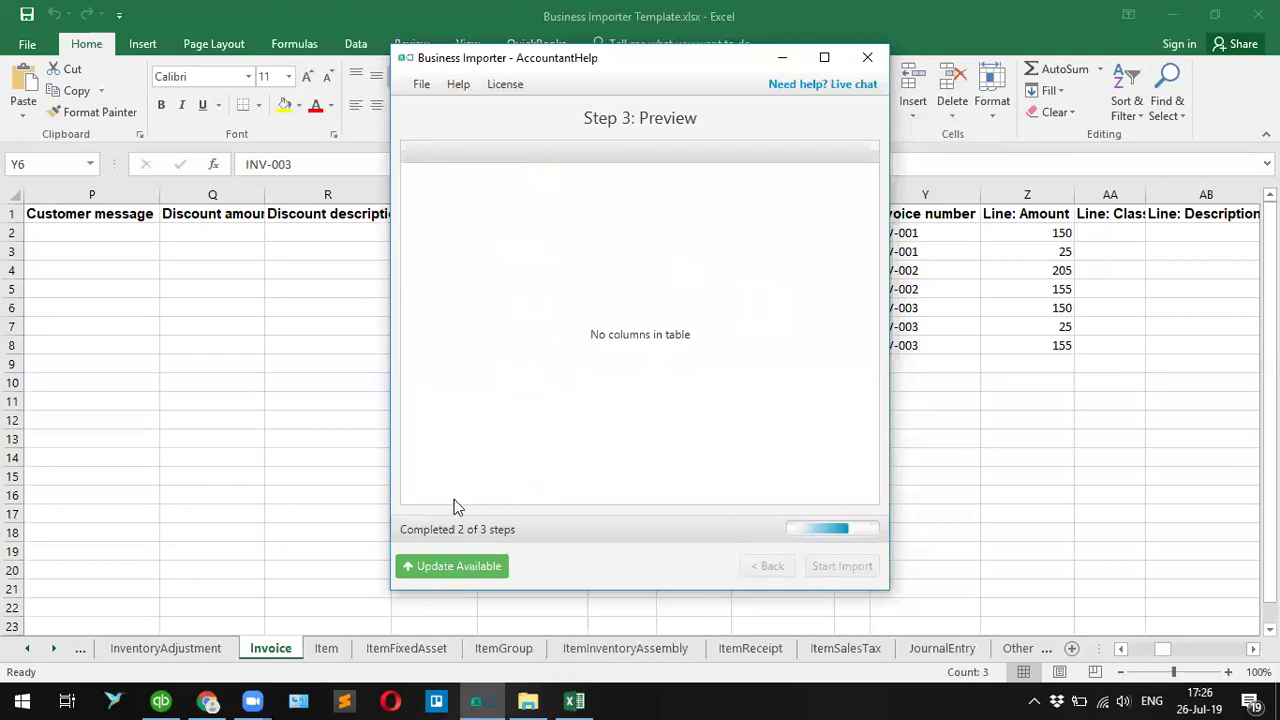
pyautogui.moveTo(430, 500); pyautogui.dragTo(583, 505)
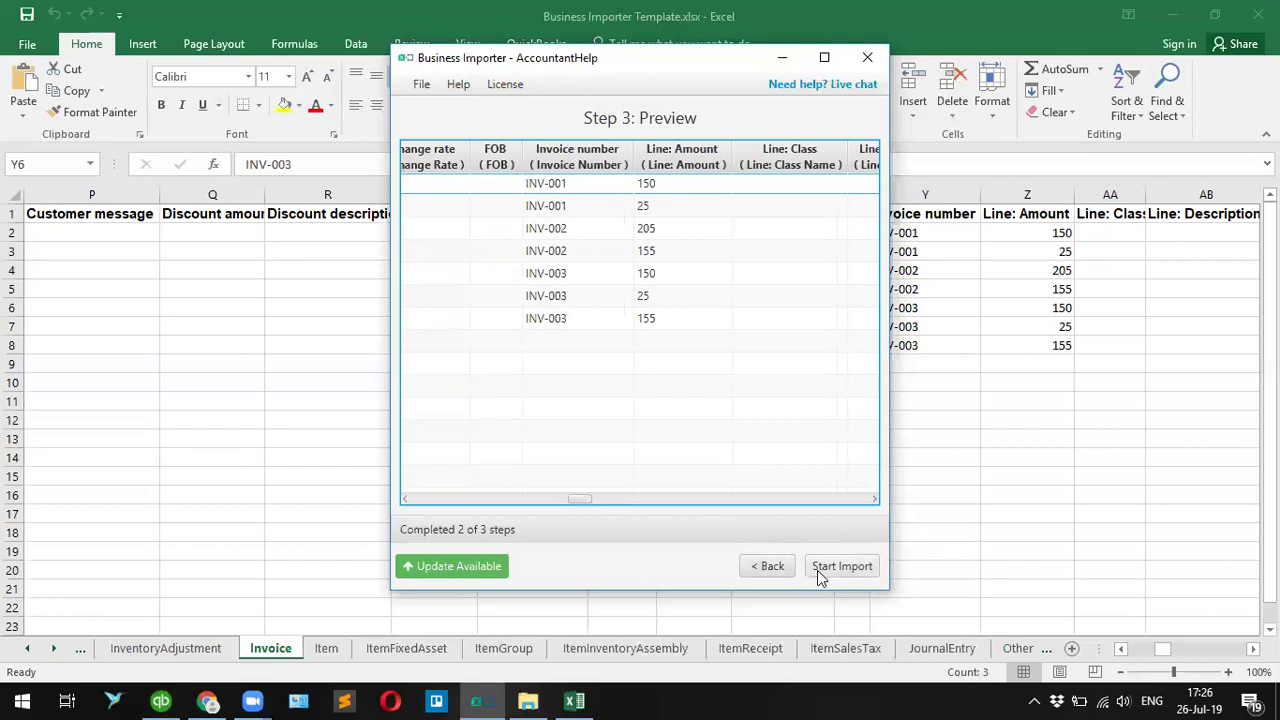
pyautogui.click(868, 573)
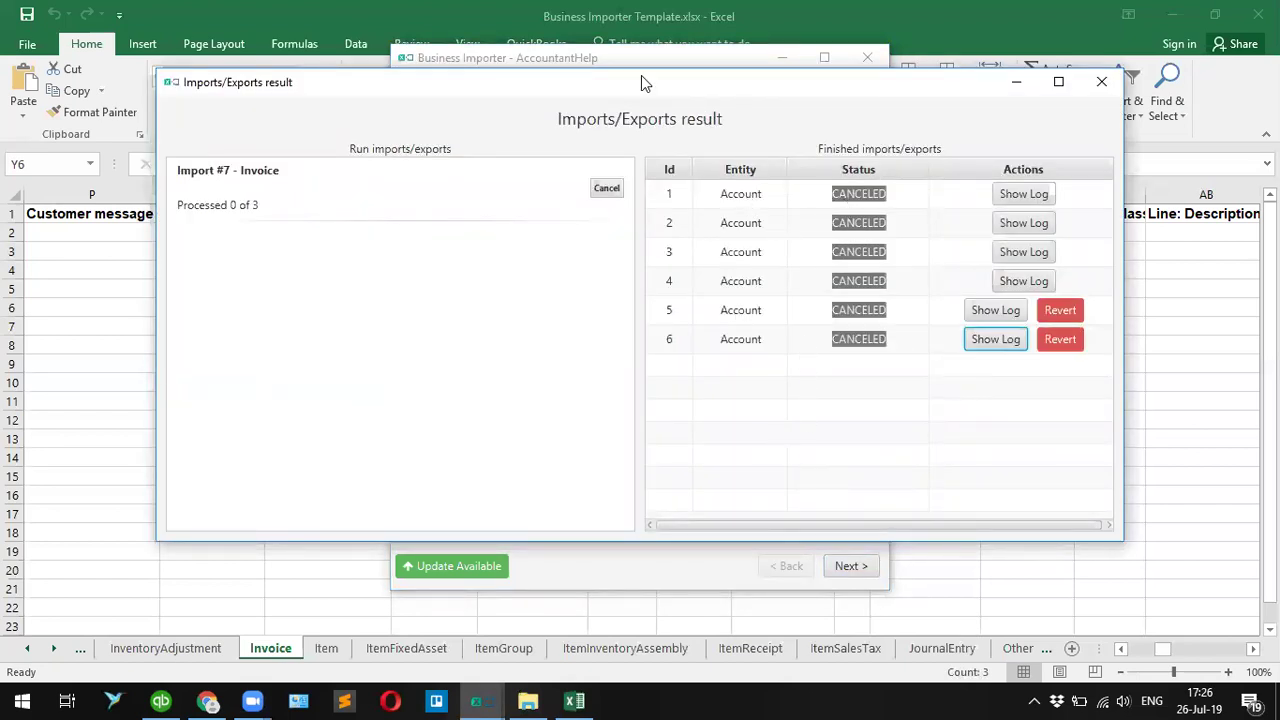
pyautogui.moveTo(690, 87); pyautogui.dragTo(620, 56)
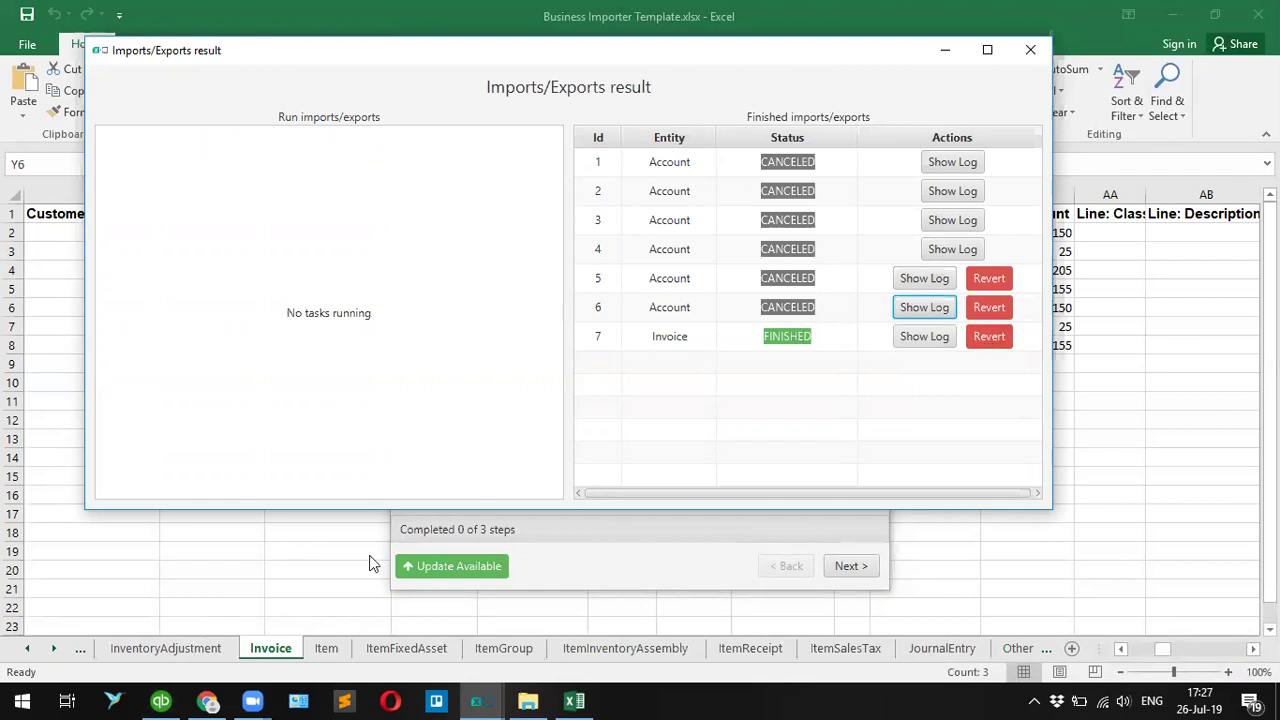
# - Open the log of the finished Invoice import and show the invoice with RefNumber 1 in QuickBooks
pyautogui.click(906, 338)
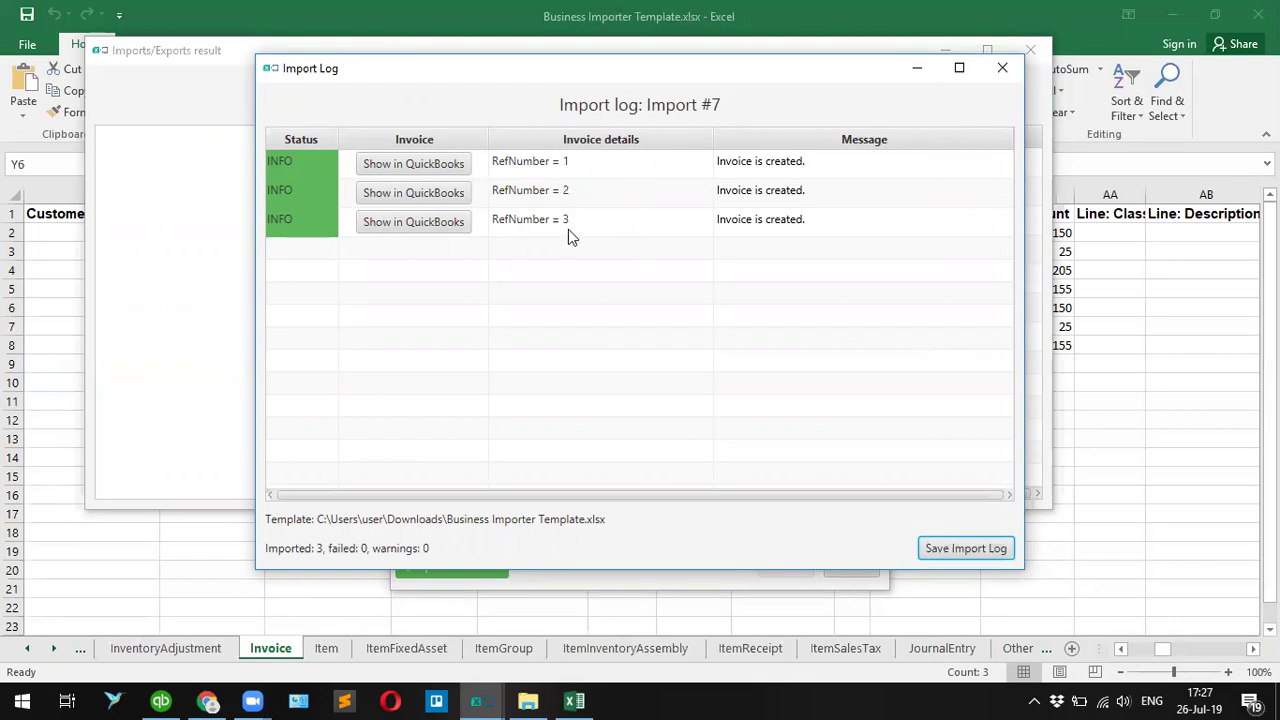
pyautogui.click(408, 166)
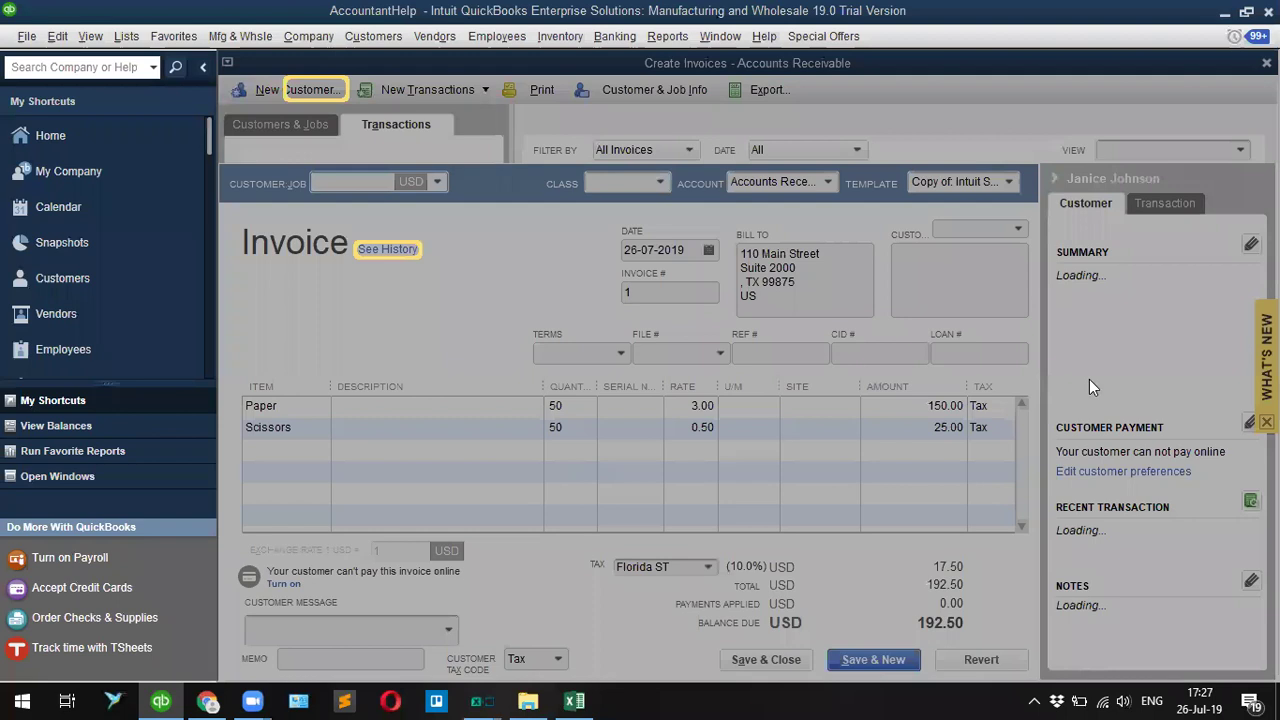
pyautogui.click(1089, 379)
pyautogui.click(858, 365)
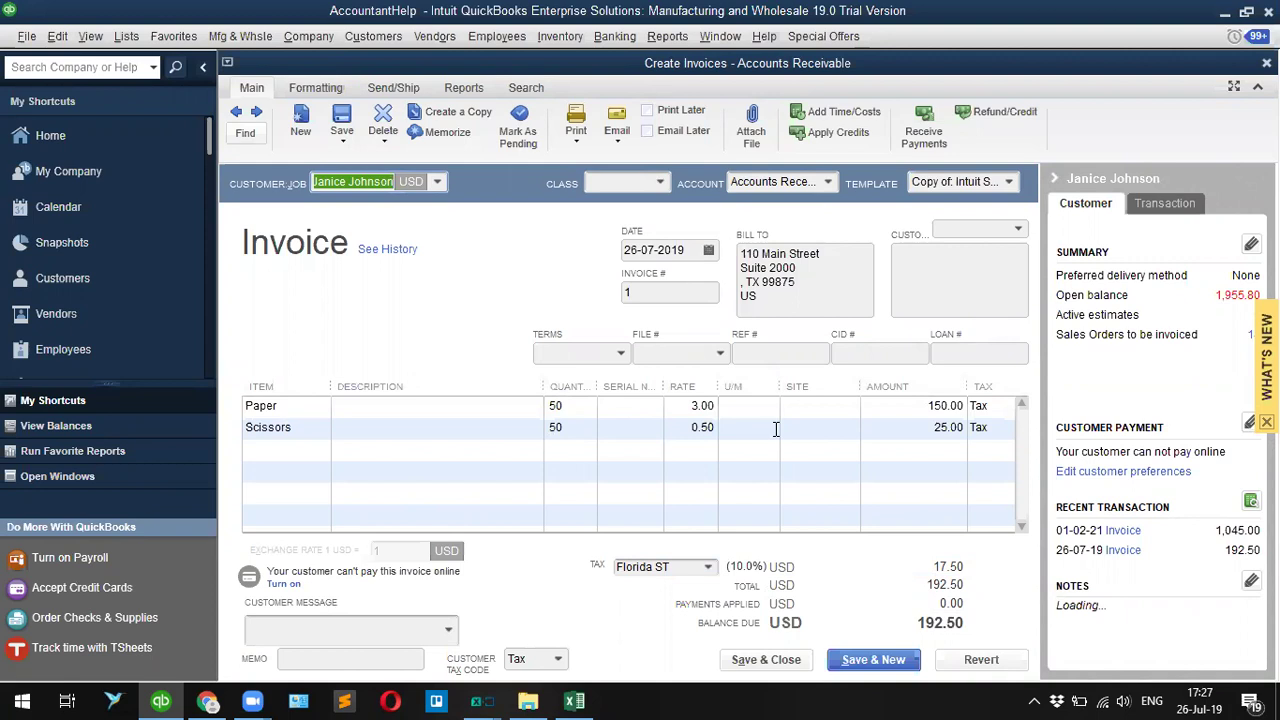
# - Switch back to the main Business Importer window, check the QuickBooks types offered for export, and close the Export dialog without exporting
pyautogui.click(480, 698)
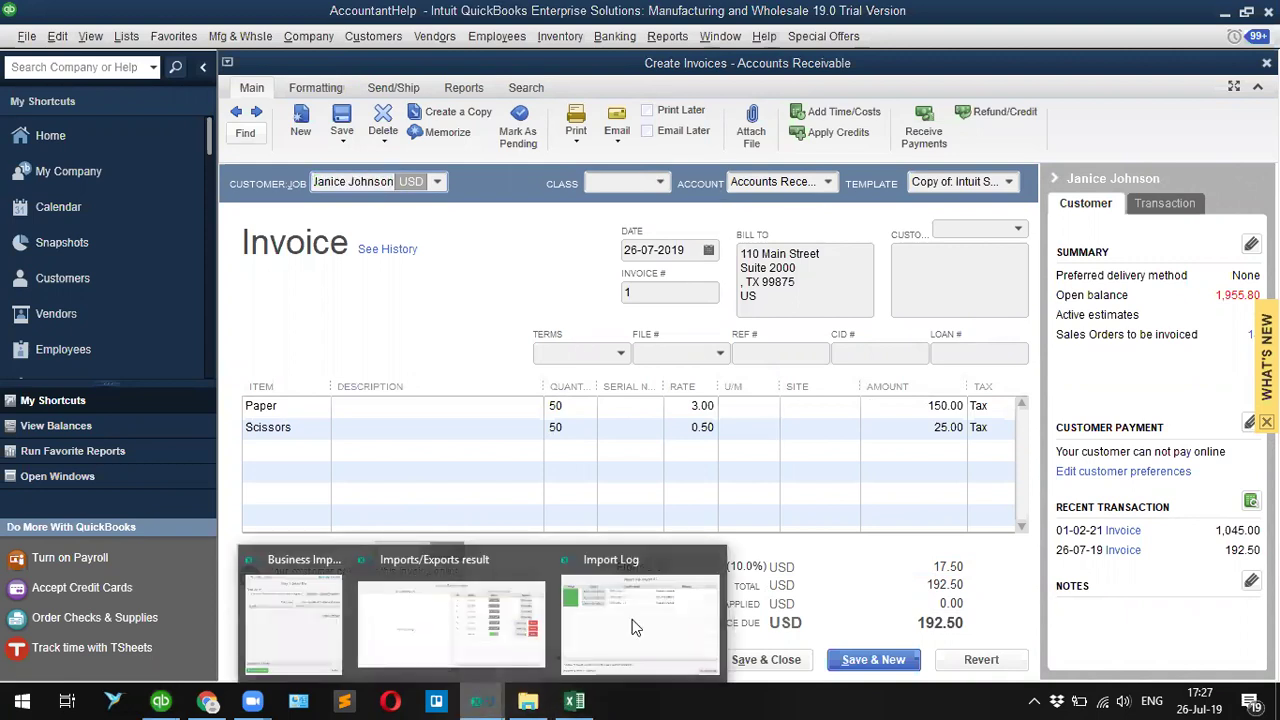
pyautogui.click(305, 600)
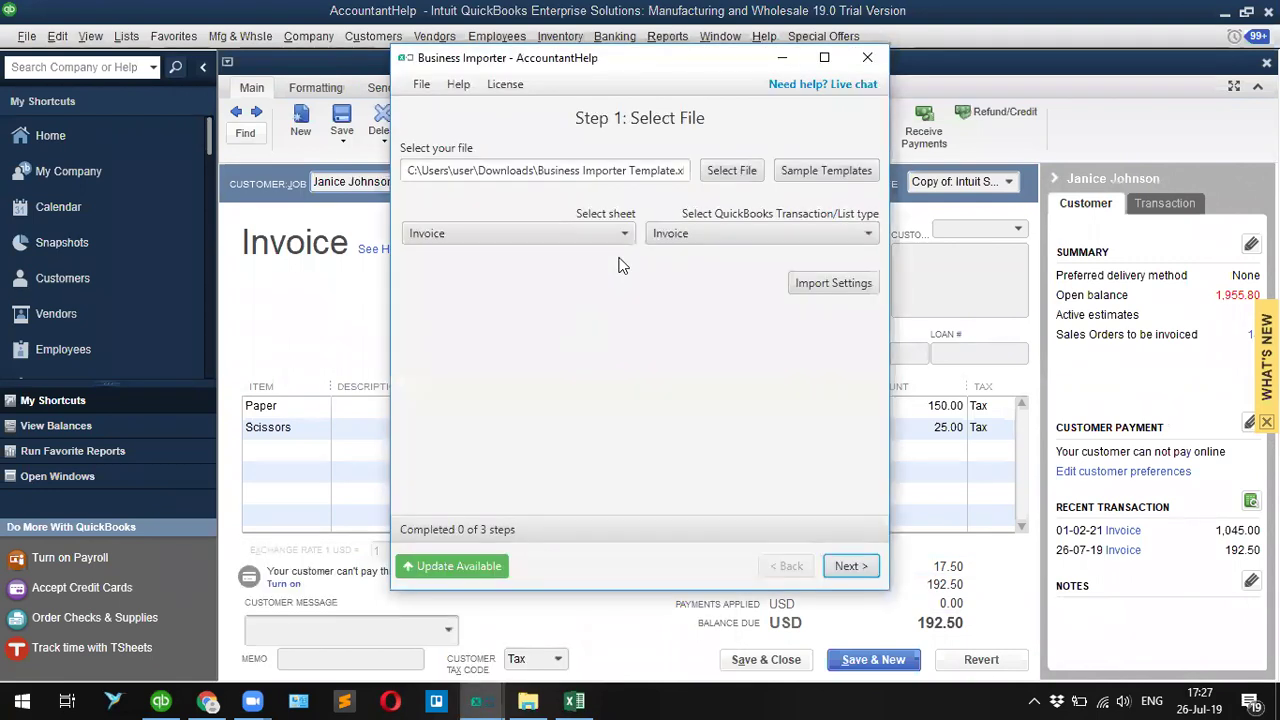
pyautogui.click(421, 84)
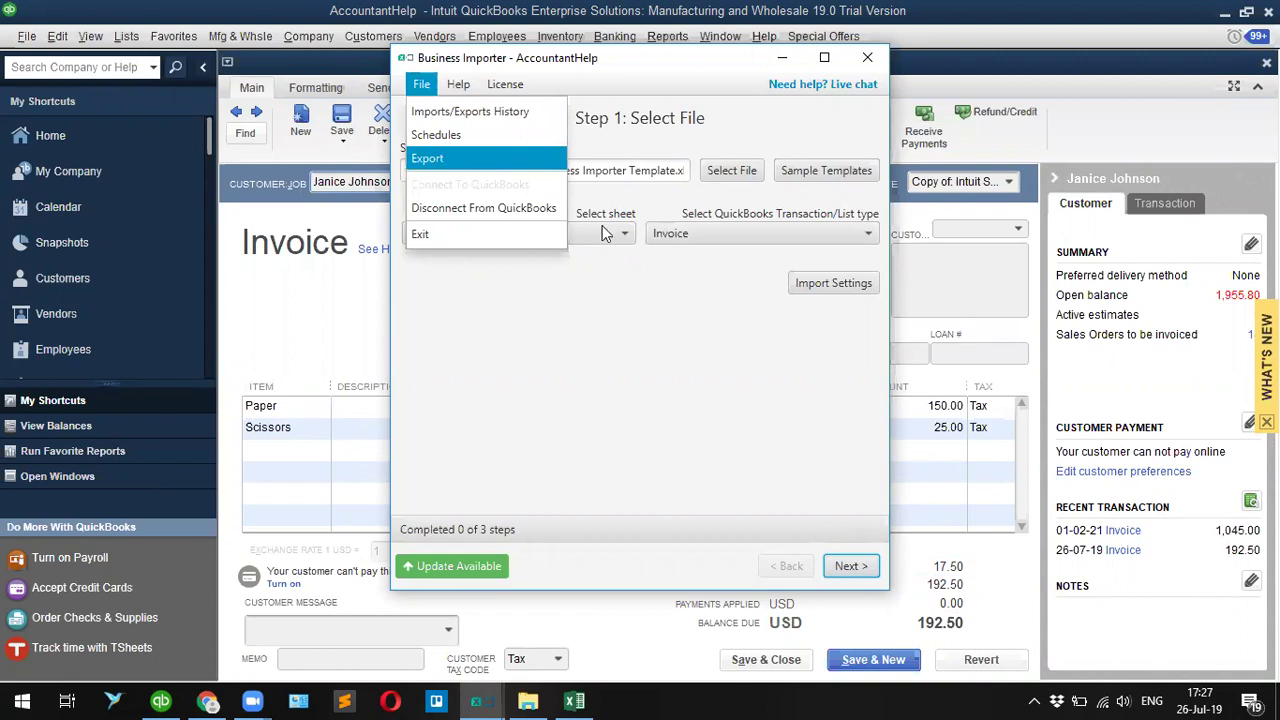
pyautogui.click(465, 158)
pyautogui.click(803, 222)
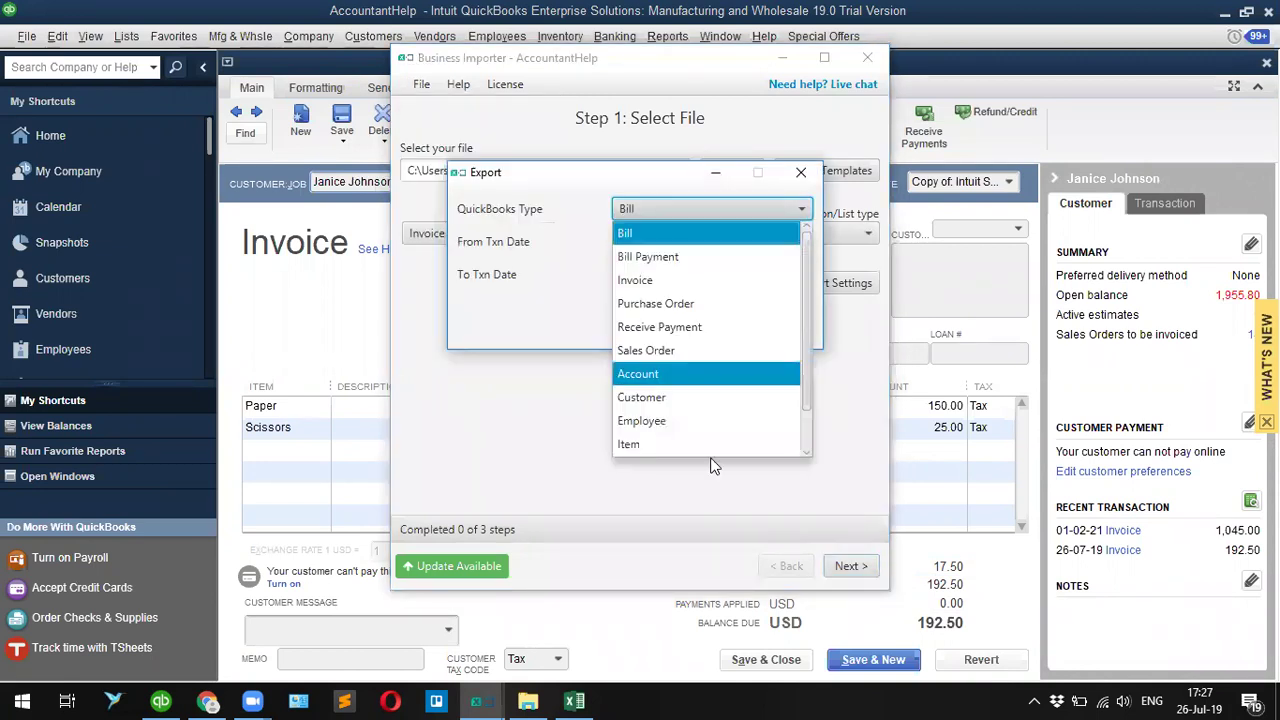
pyautogui.click(803, 217)
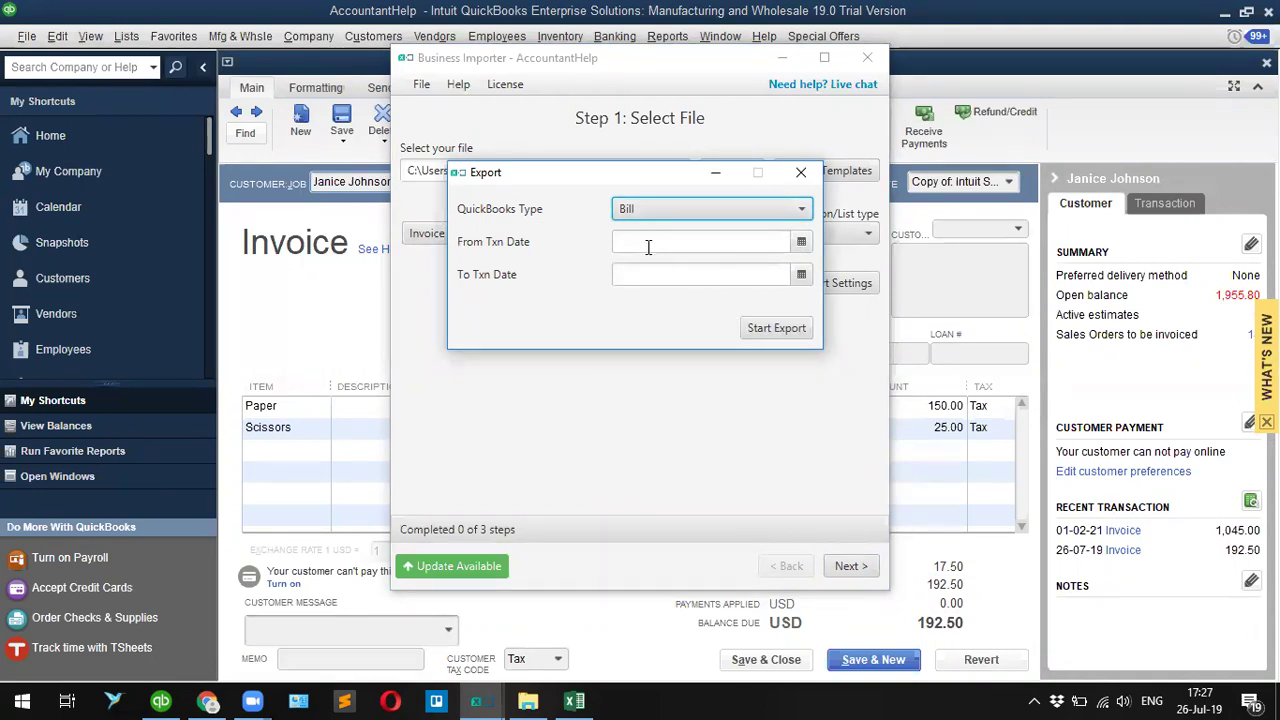
pyautogui.click(801, 172)
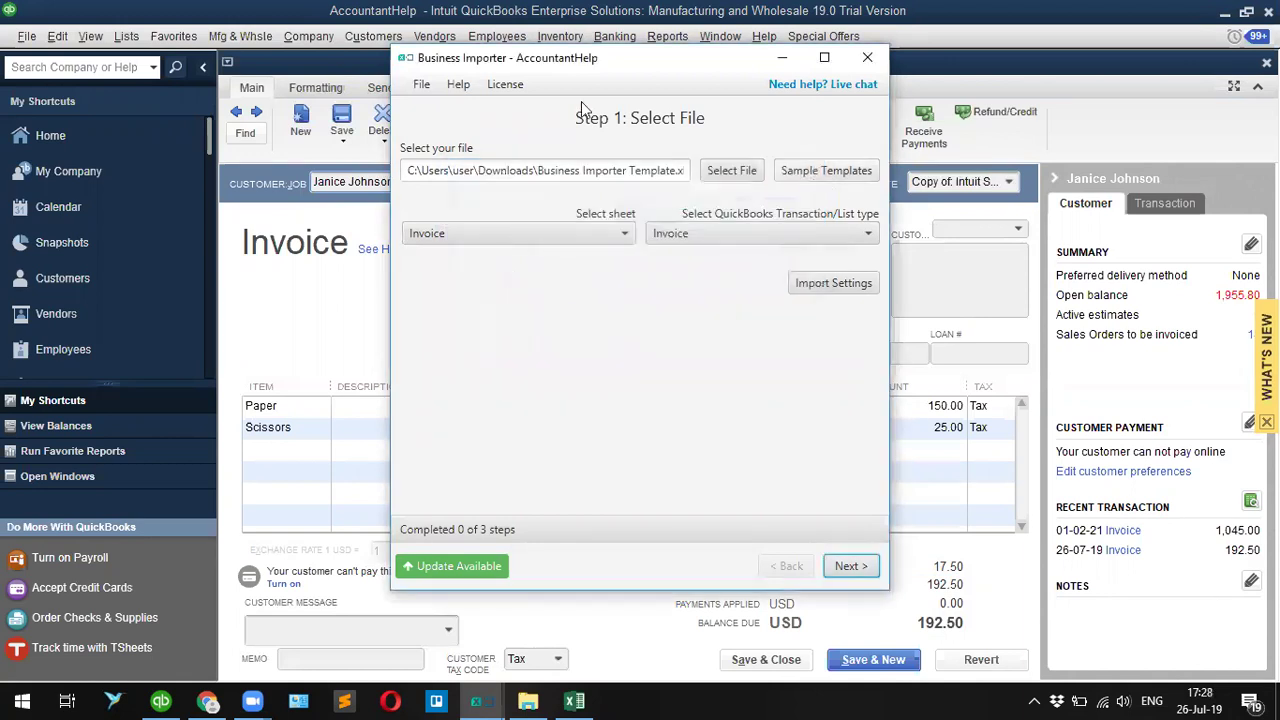
# - Review the Imports/Exports History with its log and revert options, and close it
pyautogui.click(421, 86)
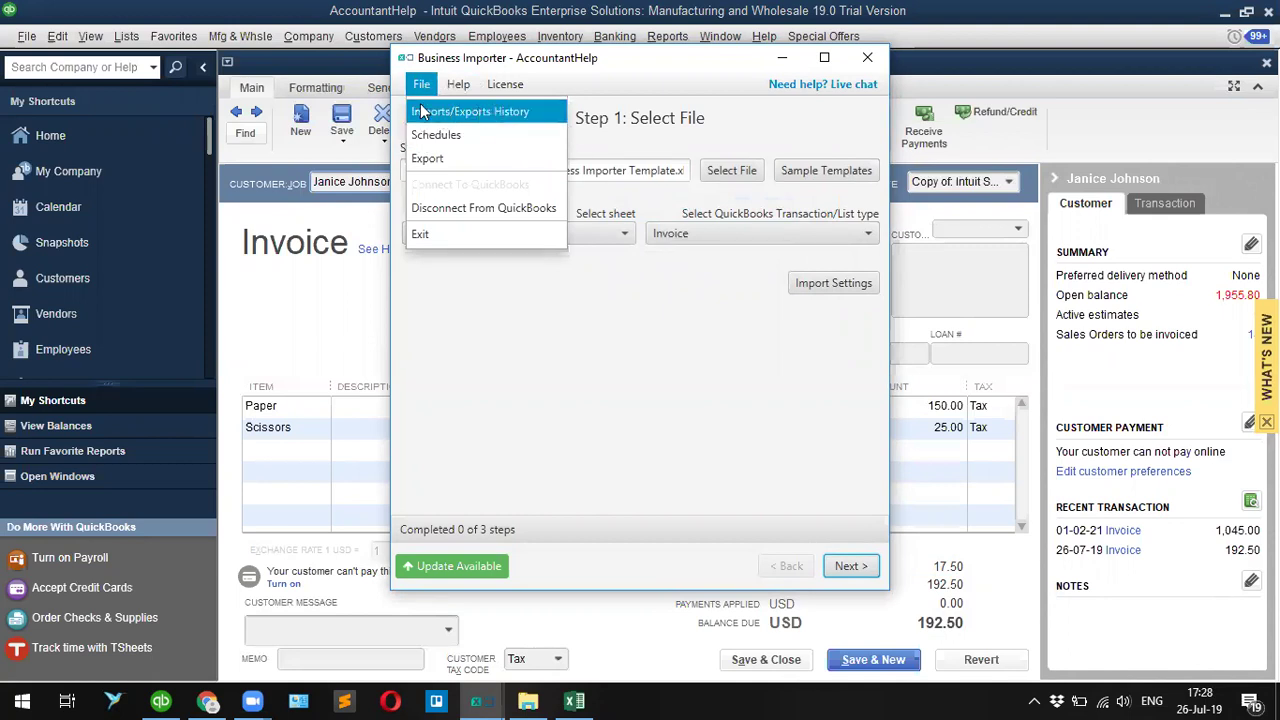
pyautogui.click(463, 117)
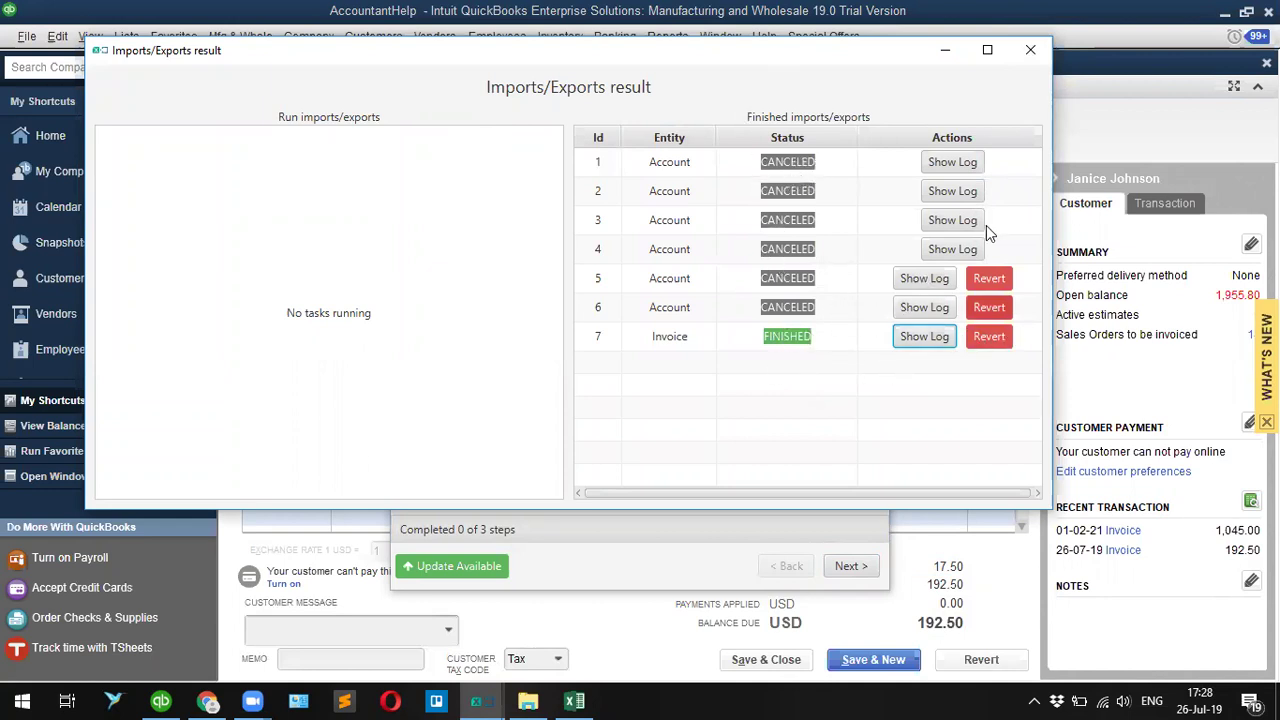
pyautogui.click(1031, 52)
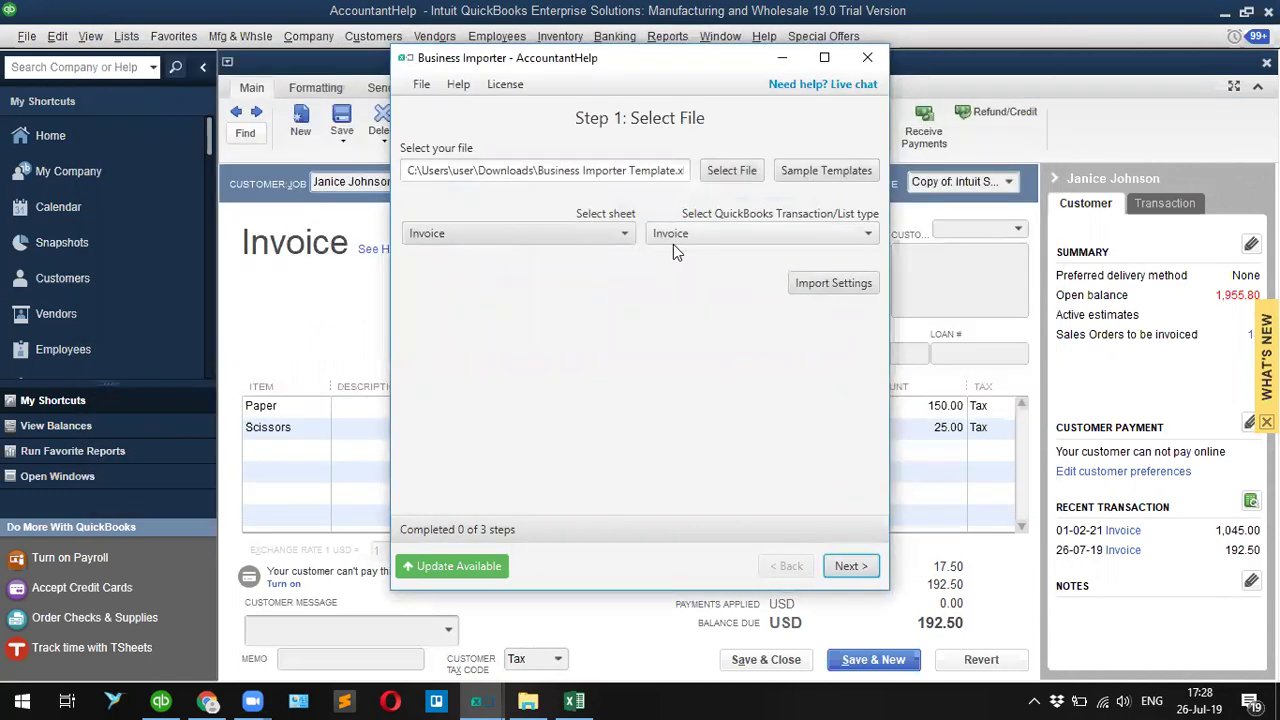